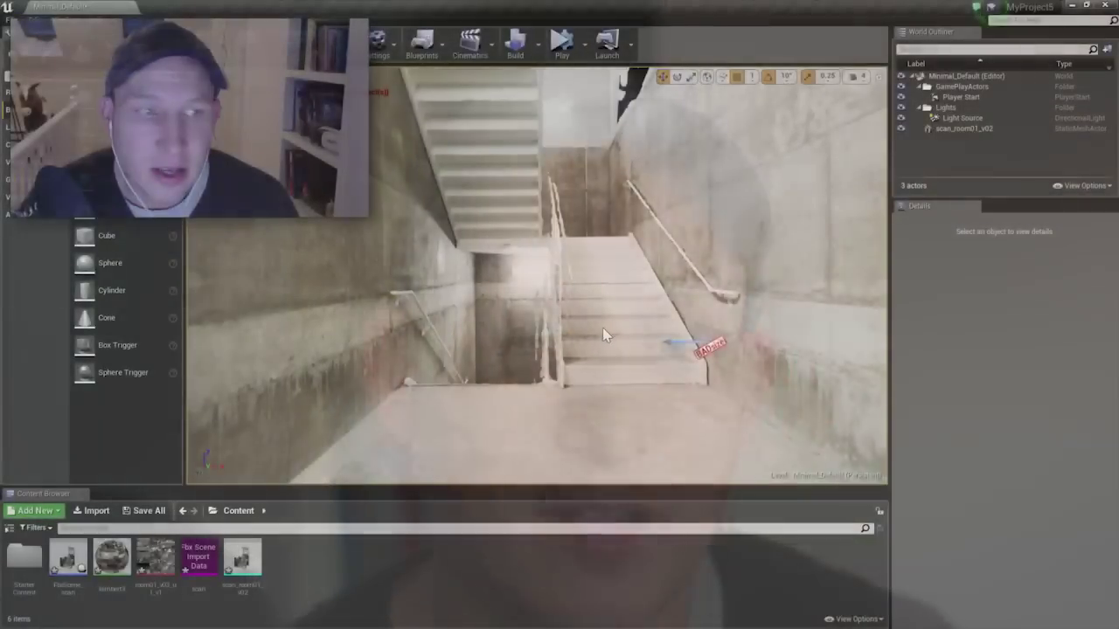
- Look around the scanned concrete stairwell from several nearby viewpoints
{"action": "right_click_drag", "start_coordinate": [602, 327], "coordinate": [597, 325]}
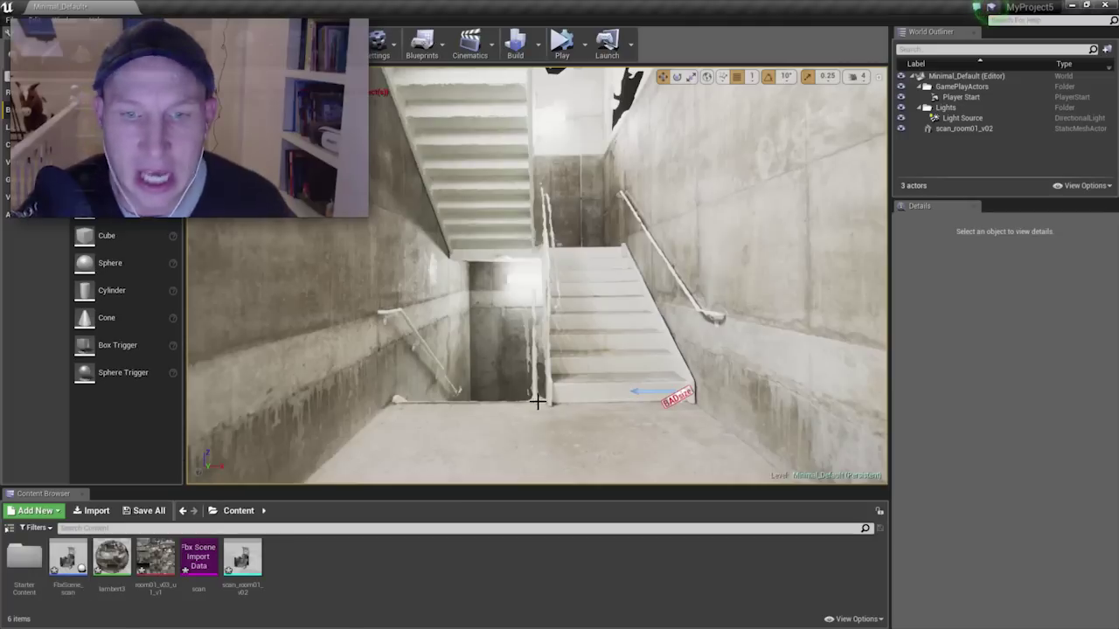
{"action": "right_click_drag", "start_coordinate": [593, 273], "coordinate": [593, 274]}
{"action": "right_click_drag", "start_coordinate": [706, 291], "coordinate": [706, 291]}
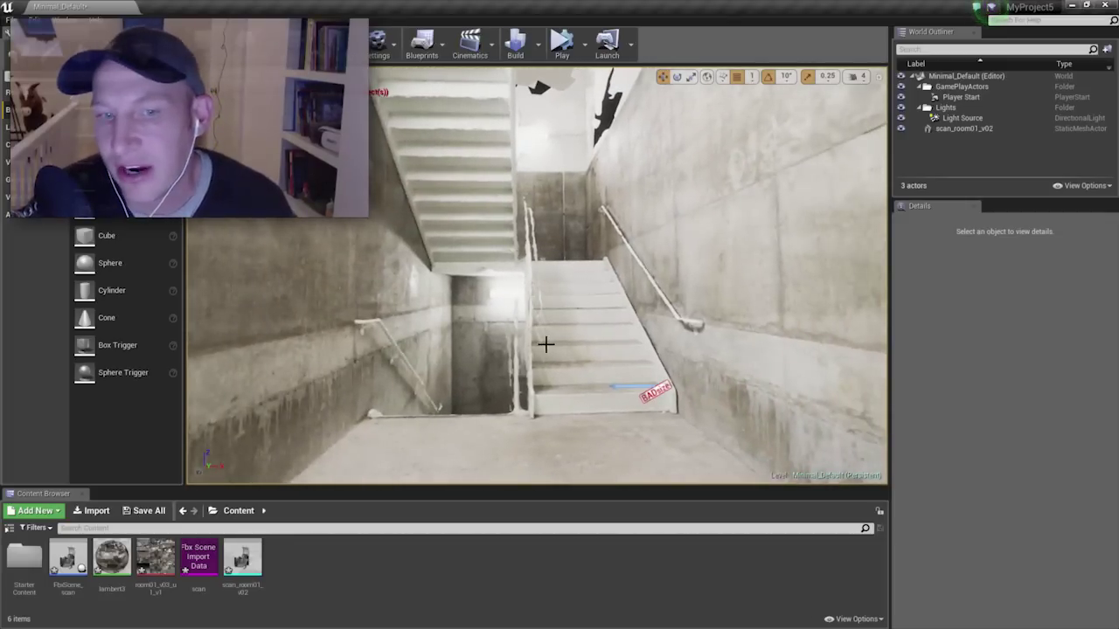
{"action": "right_click_drag", "start_coordinate": [582, 334], "coordinate": [616, 315]}
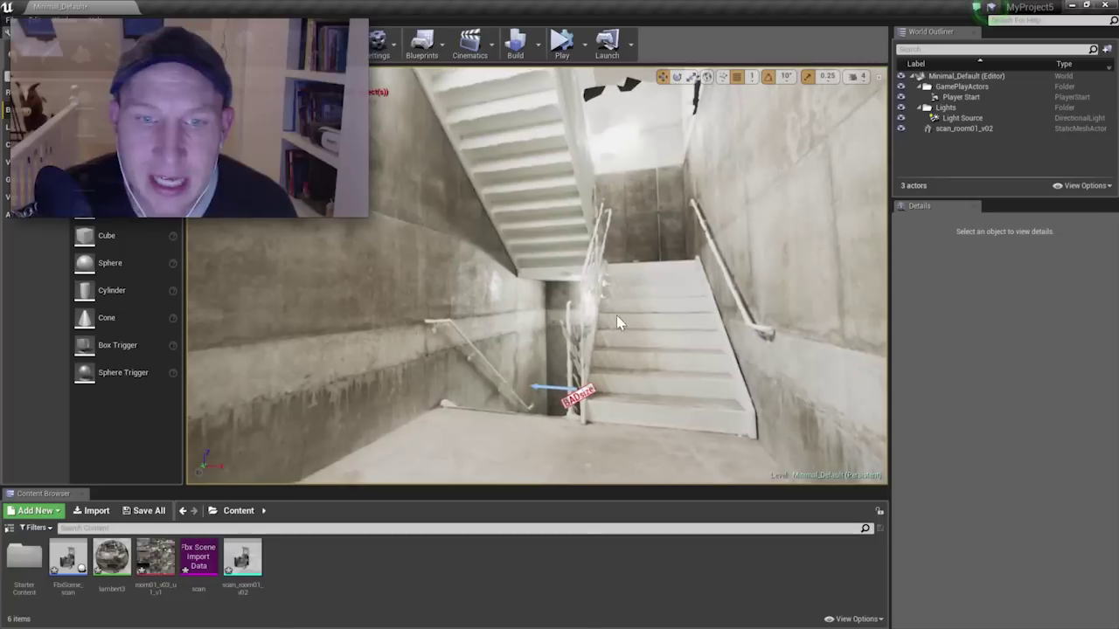
{"action": "right_click_drag", "start_coordinate": [554, 289], "coordinate": [550, 294]}
{"action": "right_click_drag", "start_coordinate": [424, 305], "coordinate": [423, 303]}
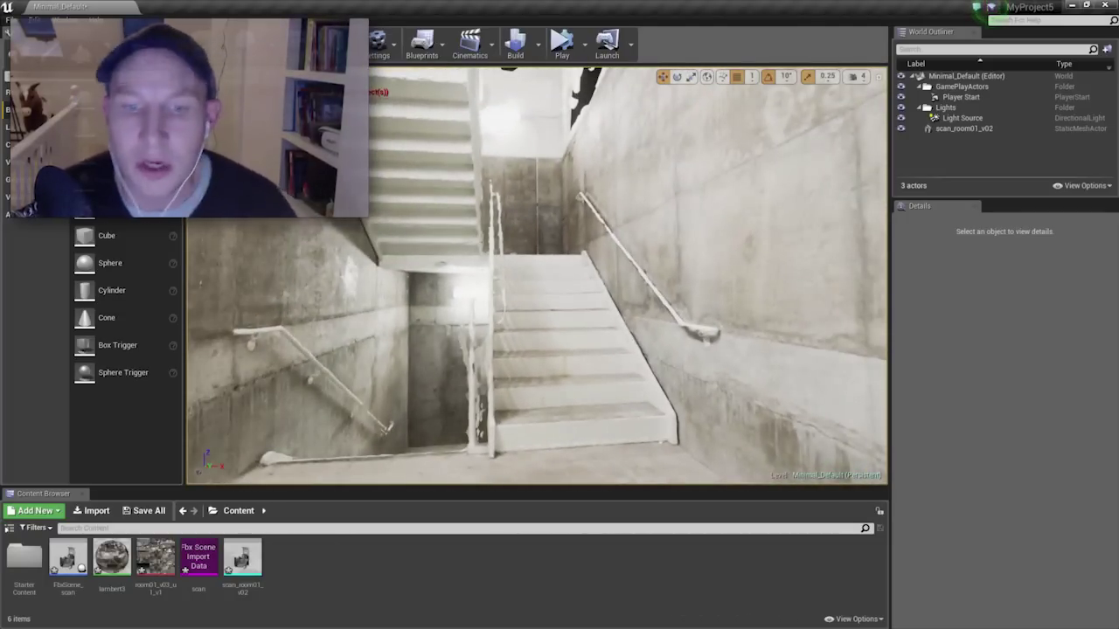
{"action": "right_click_drag", "start_coordinate": [579, 326], "coordinate": [579, 326]}
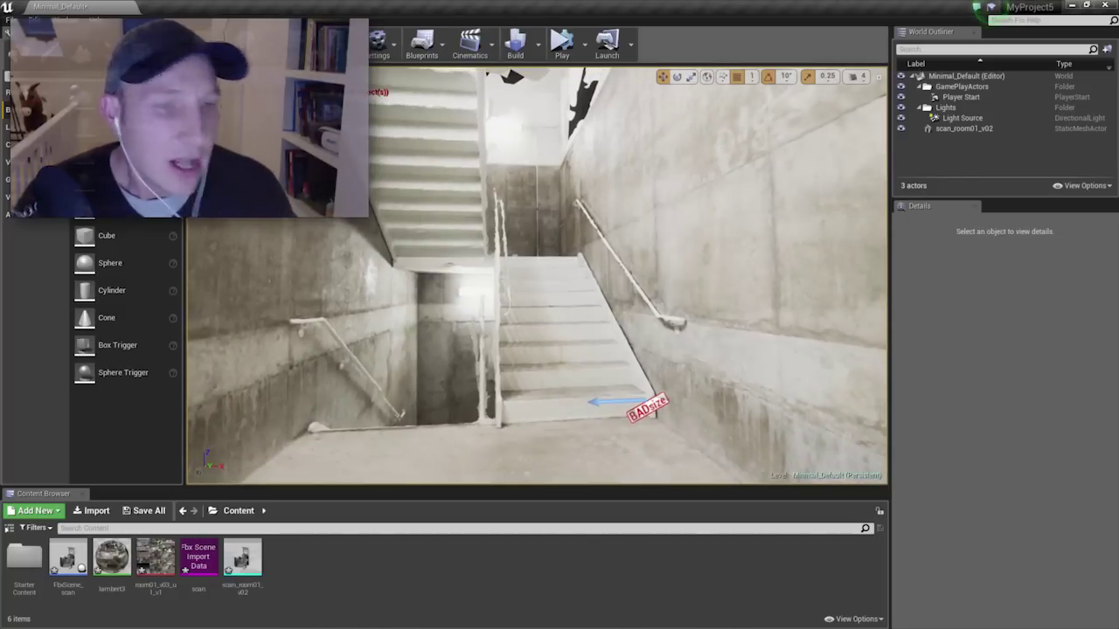
{"action": "mouse_move", "coordinate": [579, 326]}
{"action": "middle_mouse_down"}
{"action": "mouse_move", "coordinate": [654, 335]}
{"action": "mouse_move", "coordinate": [524, 320]}
{"action": "mouse_move", "coordinate": [705, 305]}
{"action": "mouse_move", "coordinate": [549, 374]}
{"action": "middle_mouse_up"}
{"action": "right_click_drag", "start_coordinate": [579, 326], "coordinate": [579, 326]}
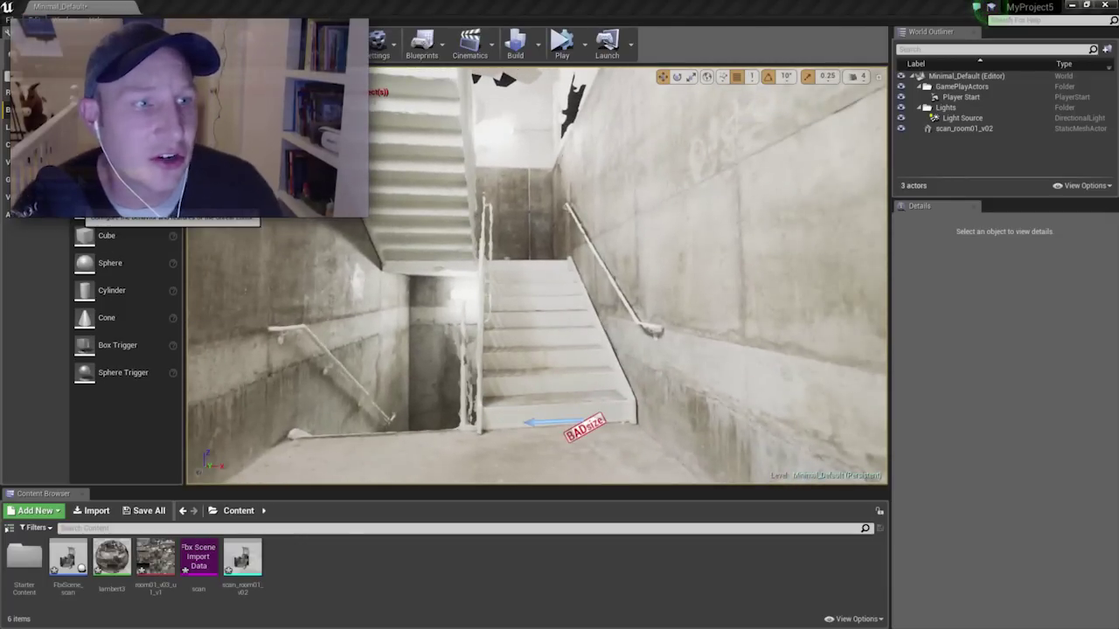
- Review the Level Editor's viewport control preferences, then close them
{"action": "left_click", "coordinate": [77, 179]}
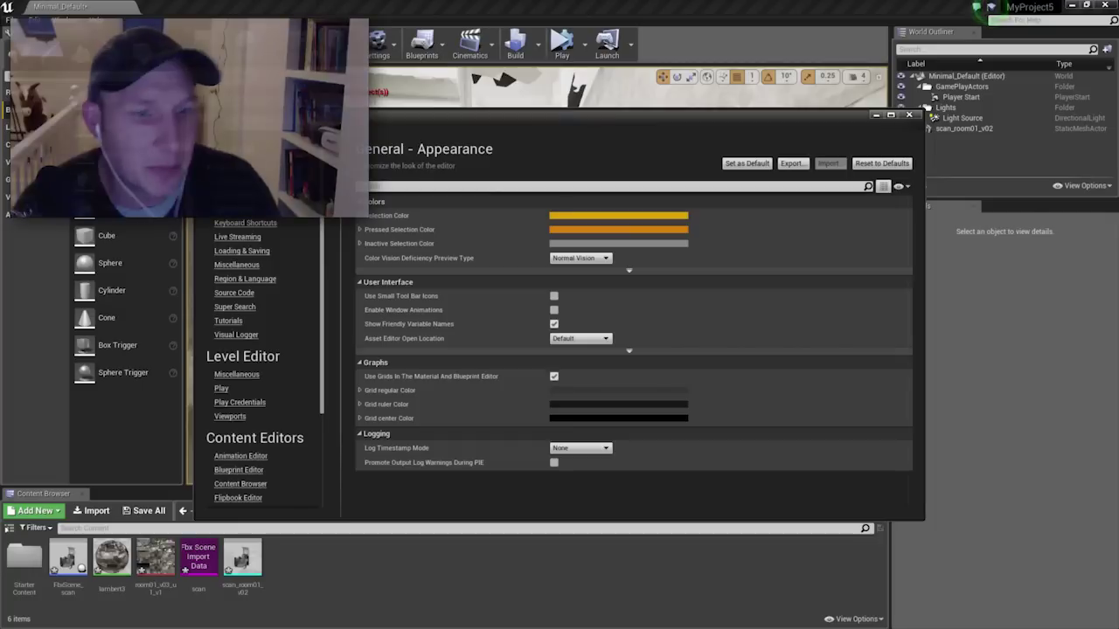
{"action": "left_click", "coordinate": [235, 417]}
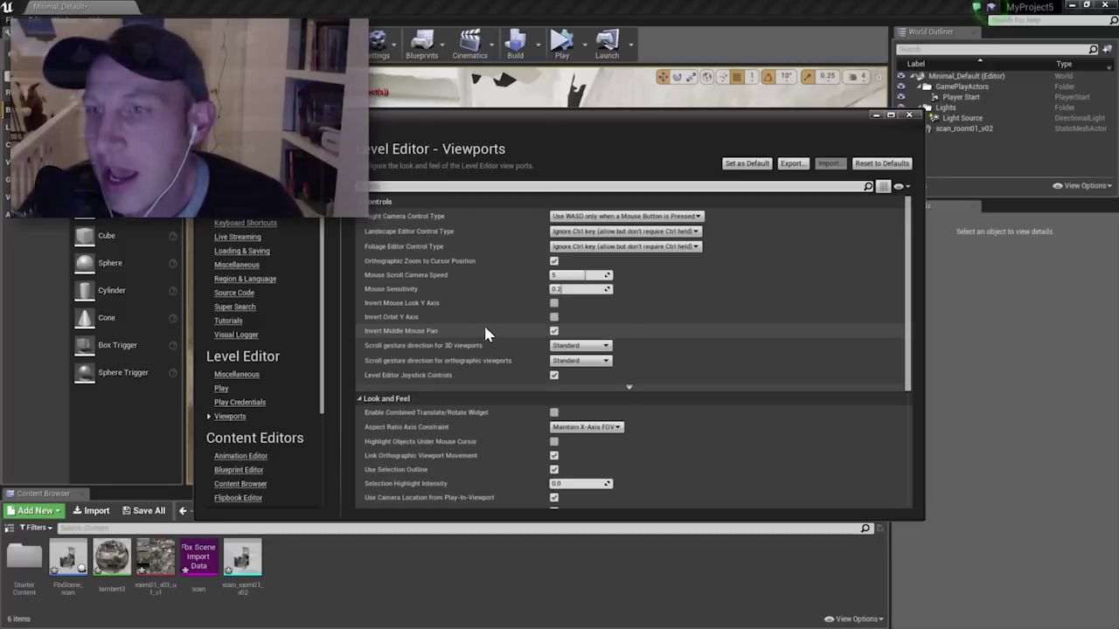
{"action": "left_click", "coordinate": [909, 114]}
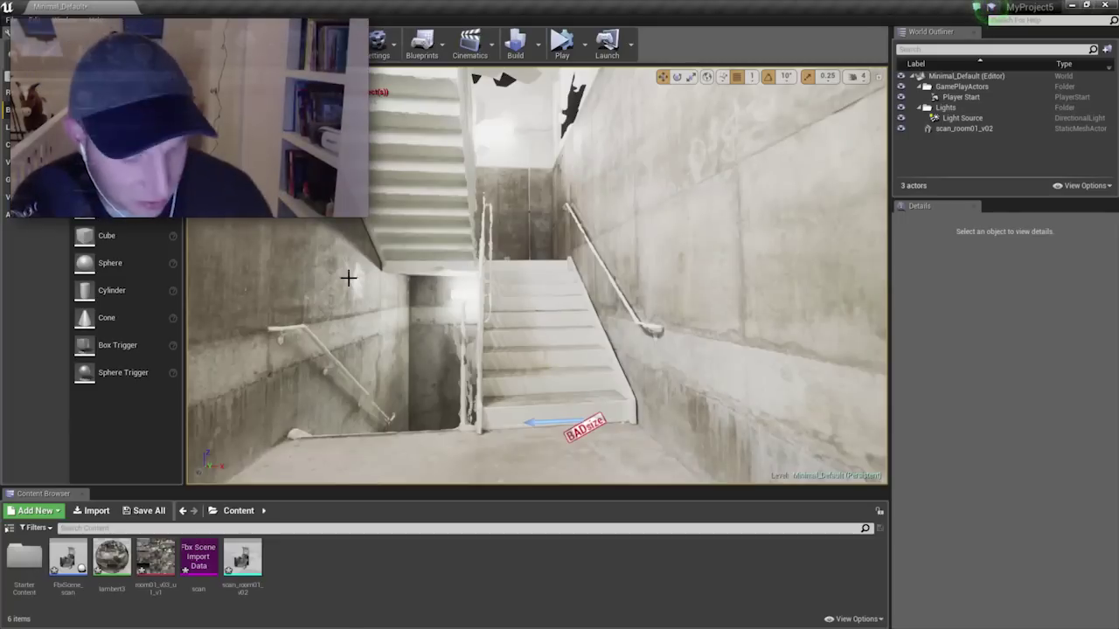
{"action": "left_click_drag", "start_coordinate": [379, 308], "coordinate": [516, 293], "text": "alt"}
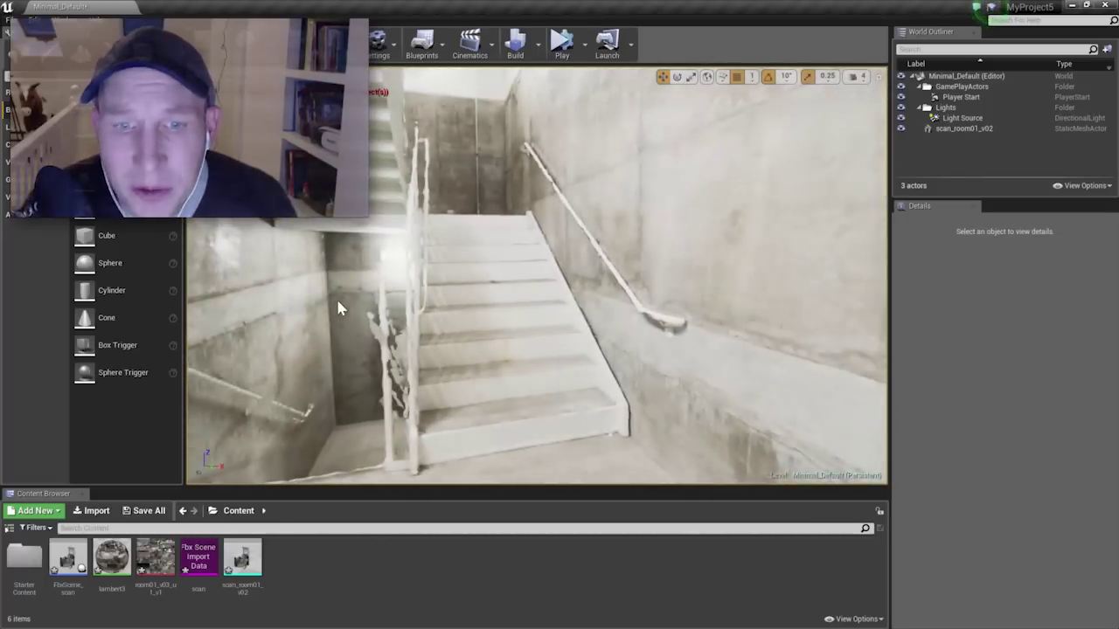
{"action": "left_click_drag", "start_coordinate": [339, 306], "coordinate": [339, 350]}
{"action": "right_click_drag", "start_coordinate": [466, 303], "coordinate": [420, 294]}
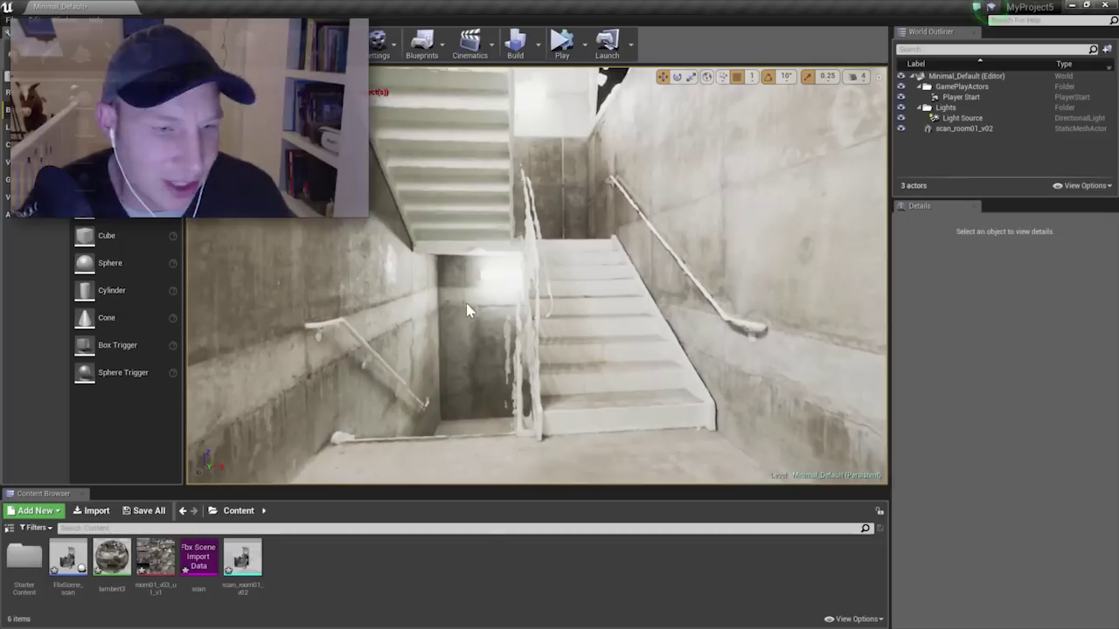
{"action": "left_click_drag", "start_coordinate": [466, 304], "coordinate": [468, 337]}
{"action": "right_click_drag", "start_coordinate": [323, 306], "coordinate": [322, 306]}
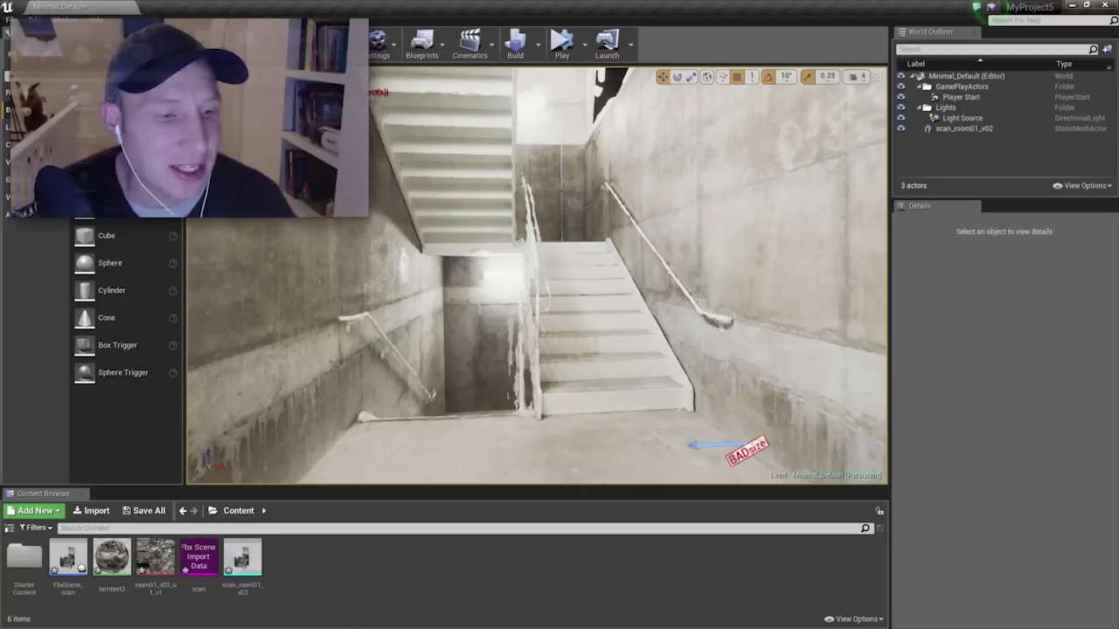
{"action": "right_click_drag", "start_coordinate": [542, 329], "coordinate": [522, 326]}
- Place the Starter_Music01 sound wave from StarterContent/Audio into the level beside the descending stairs
{"action": "left_click", "coordinate": [20, 560]}
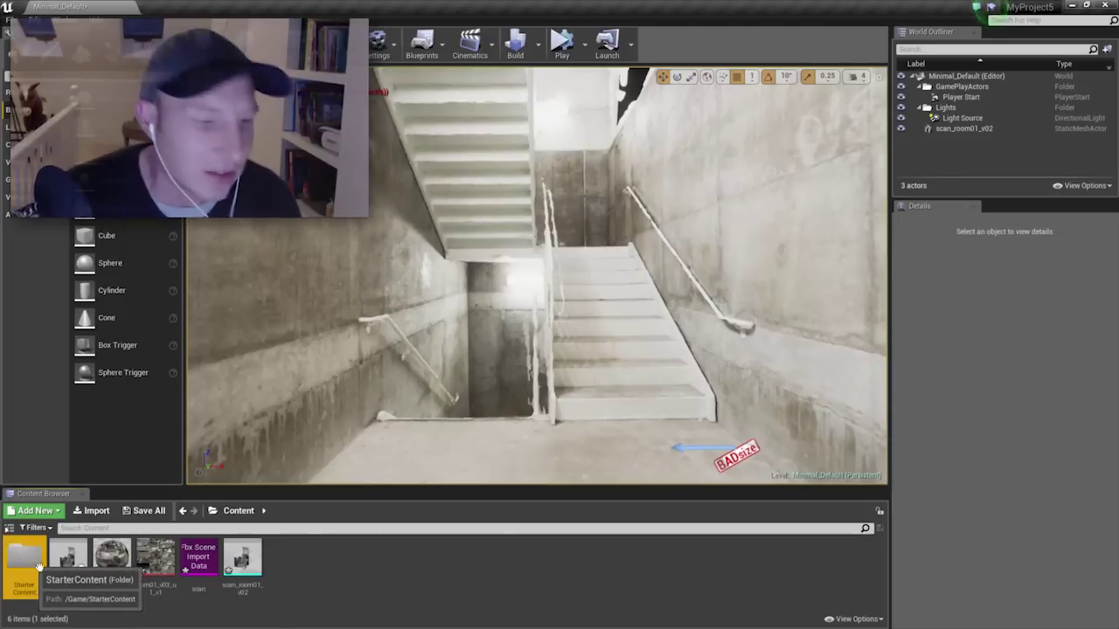
{"action": "double_click", "coordinate": [20, 560]}
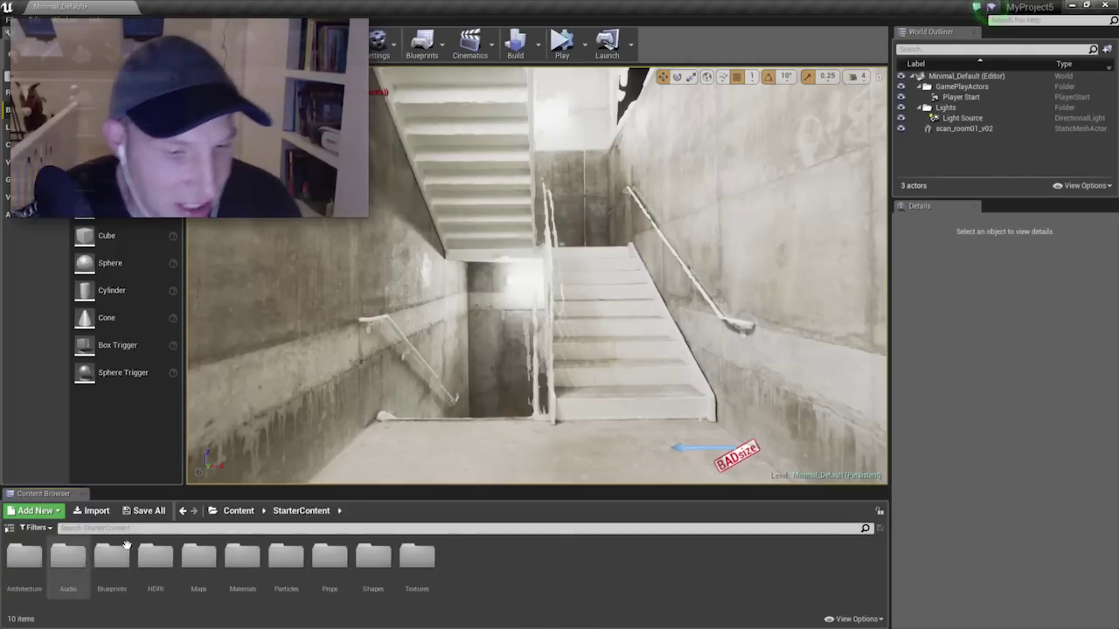
{"action": "left_click", "coordinate": [68, 567]}
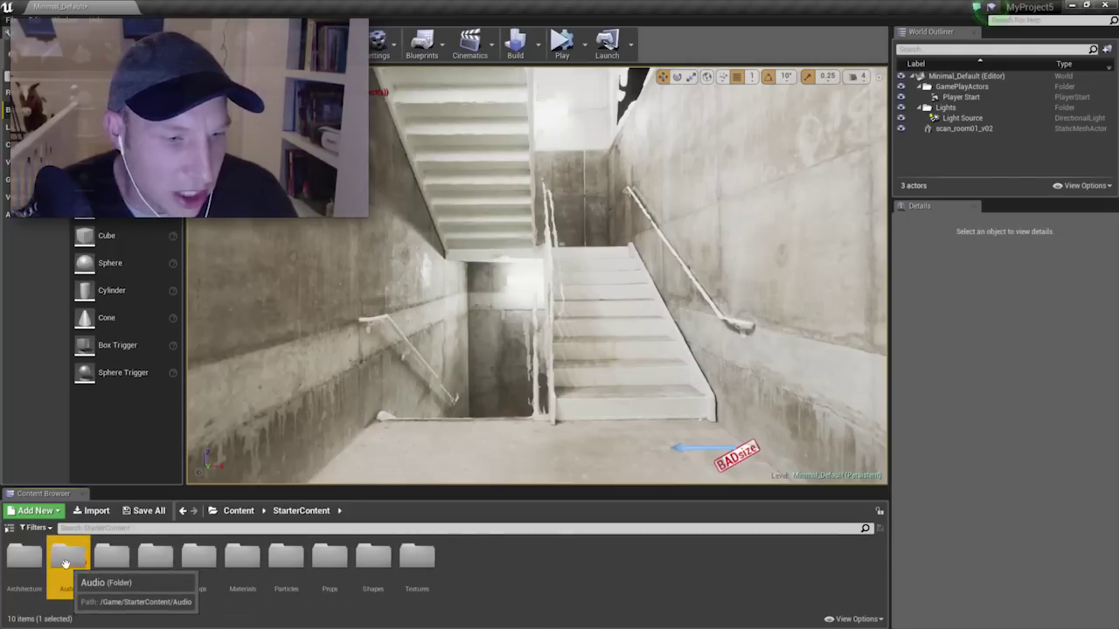
{"action": "double_click", "coordinate": [68, 567]}
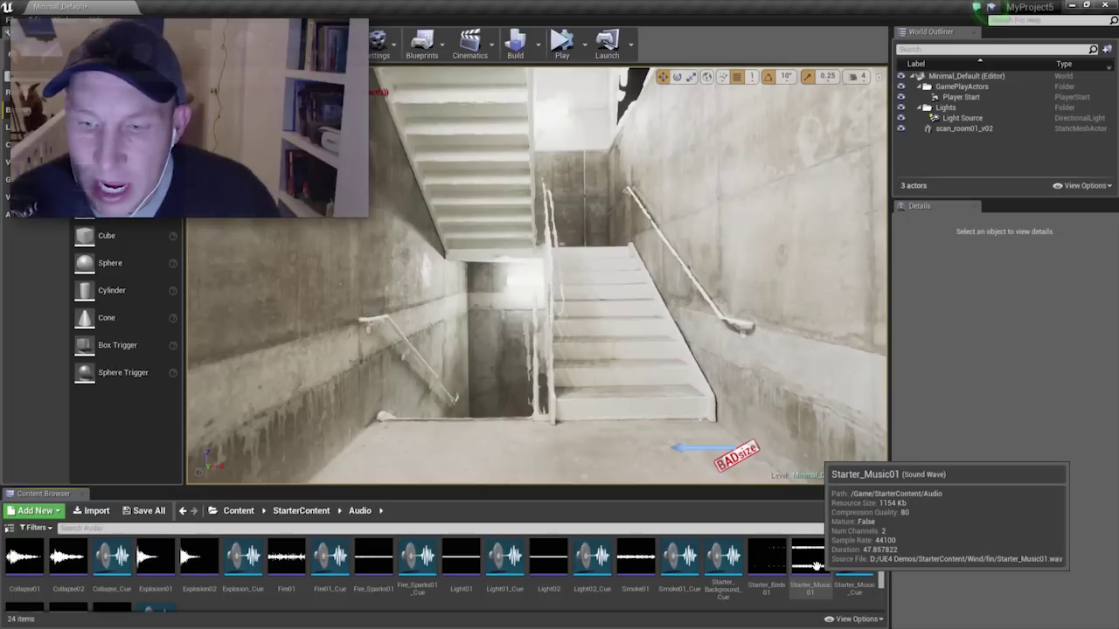
{"action": "left_click", "coordinate": [811, 562]}
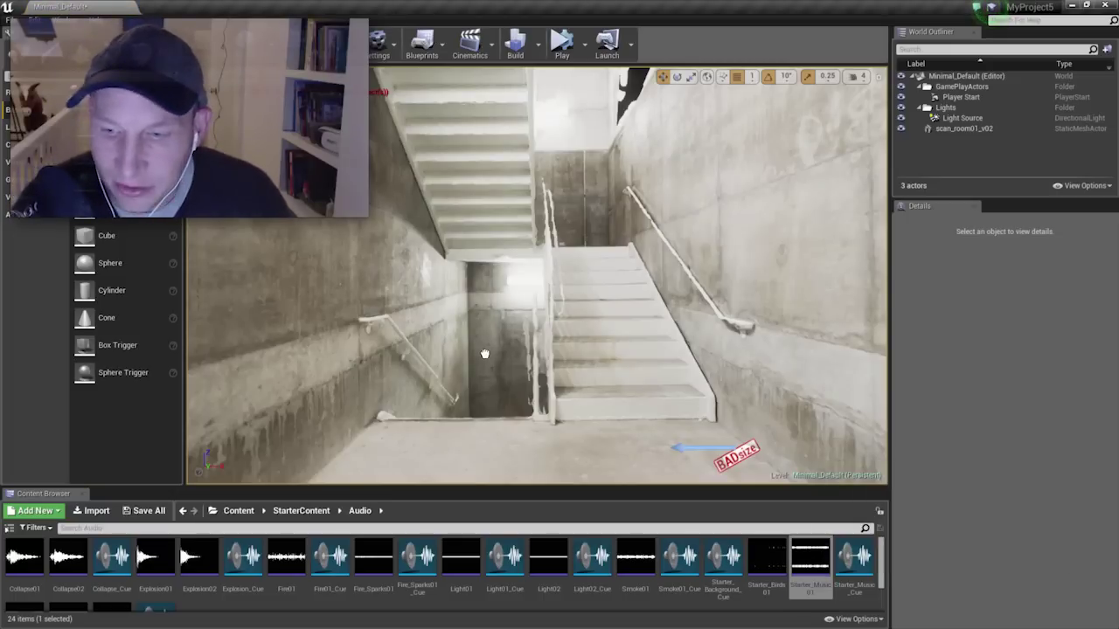
{"action": "left_click_drag", "start_coordinate": [472, 349], "coordinate": [472, 350]}
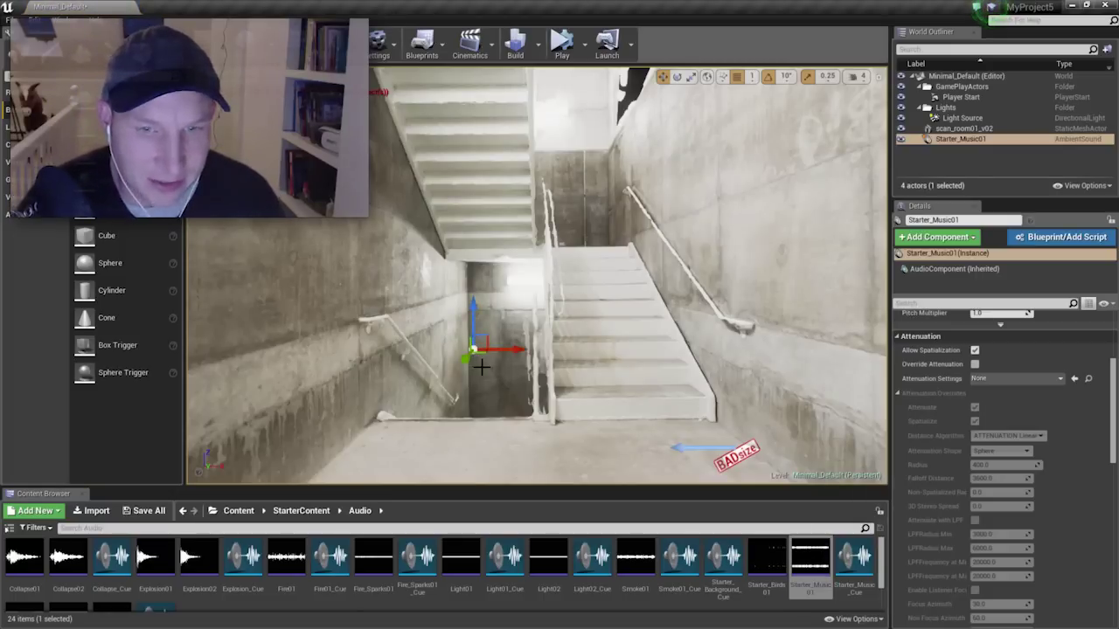
- Reposition the Starter_Music01 sound actor so it floats in front of the opening to the lower stairs, then deselect it
{"action": "right_click_drag", "start_coordinate": [481, 367], "coordinate": [464, 397]}
{"action": "left_click_drag", "start_coordinate": [495, 298], "coordinate": [416, 400]}
{"action": "left_click_drag", "start_coordinate": [429, 340], "coordinate": [426, 214]}
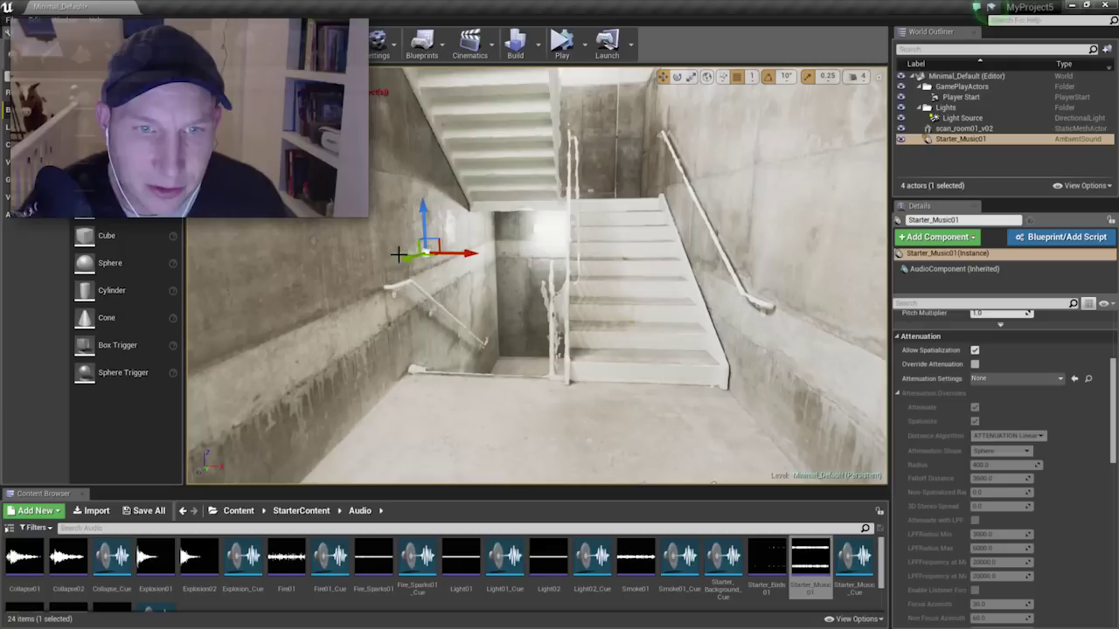
{"action": "left_click_drag", "start_coordinate": [401, 259], "coordinate": [518, 289]}
{"action": "key", "text": "Delete"}
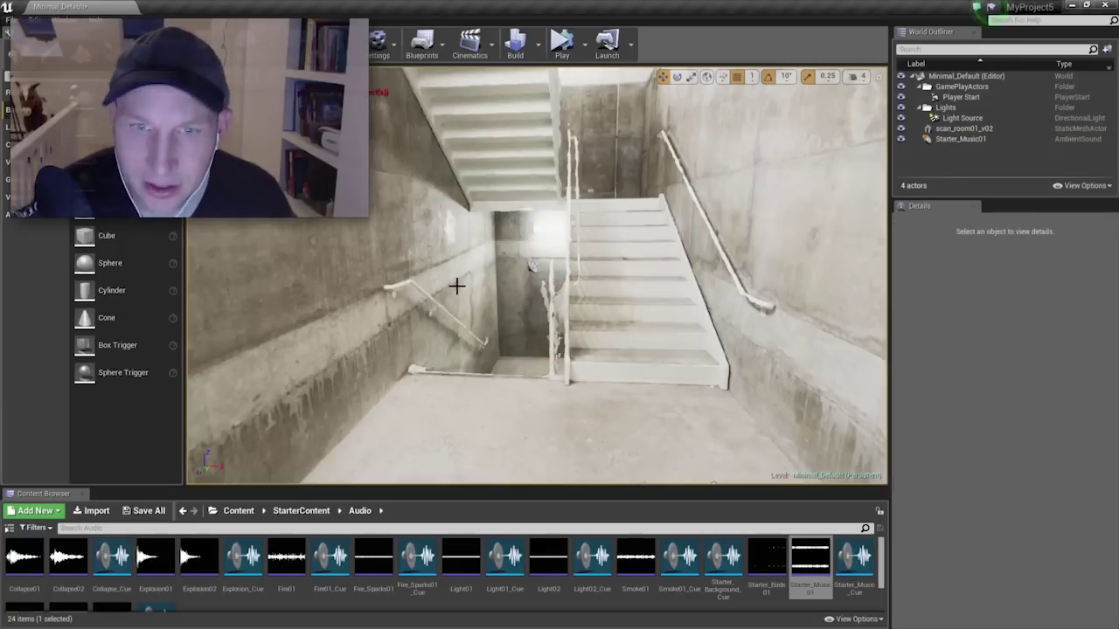
- Select and frame the Starter_Music01 actor, and move it sideways along the red axis to sit over the ascending stairs
{"action": "left_click", "coordinate": [534, 269]}
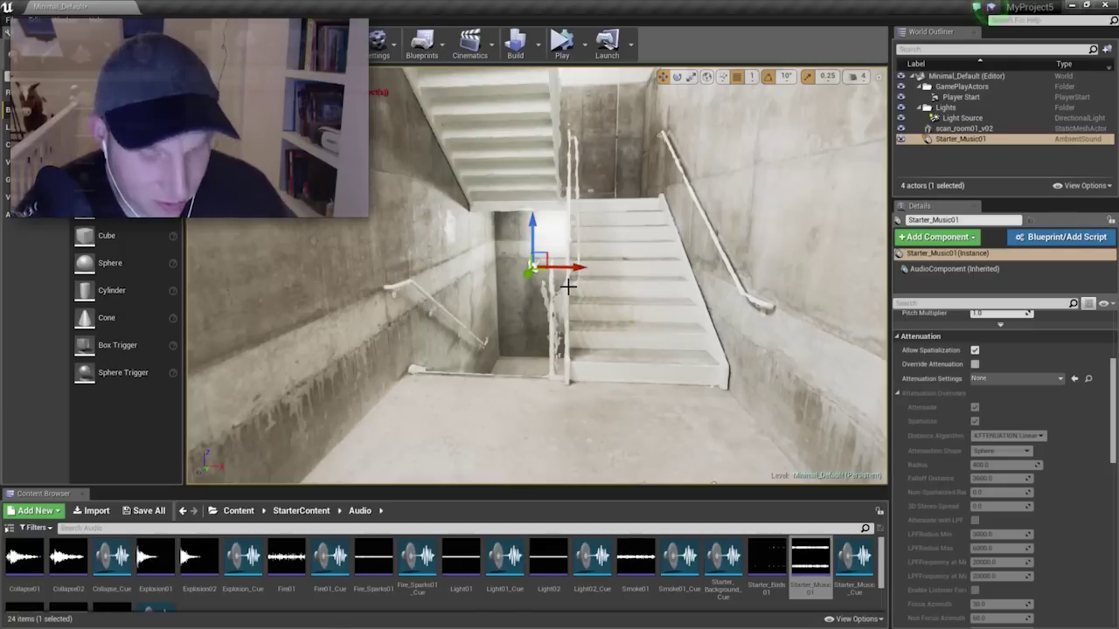
{"action": "key", "text": "f"}
{"action": "key", "text": "e"}
{"action": "mouse_move", "coordinate": [572, 283]}
{"action": "left_mouse_down", "text": "alt"}
{"action": "mouse_move", "coordinate": [402, 288]}
{"action": "mouse_move", "coordinate": [560, 285]}
{"action": "left_mouse_up", "text": "alt"}
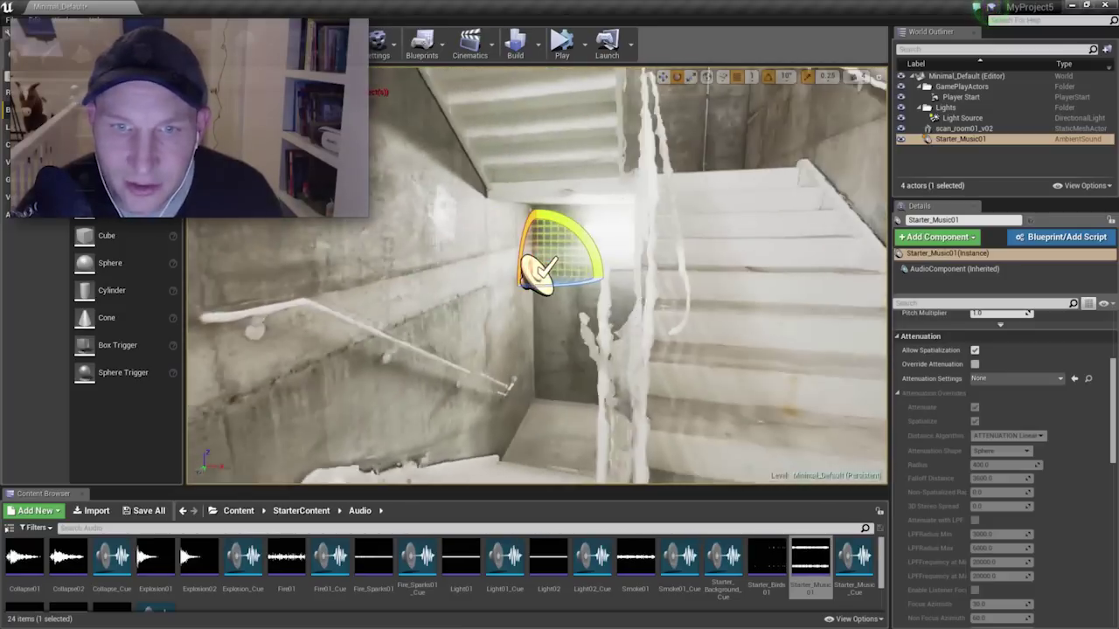
{"action": "scroll", "coordinate": [701, 303], "scroll_direction": "down", "scroll_amount": 5}
{"action": "mouse_move", "coordinate": [701, 302]}
{"action": "left_mouse_down", "text": "alt"}
{"action": "mouse_move", "coordinate": [787, 325]}
{"action": "mouse_move", "coordinate": [701, 304]}
{"action": "mouse_move", "coordinate": [717, 306]}
{"action": "left_mouse_up", "text": "alt"}
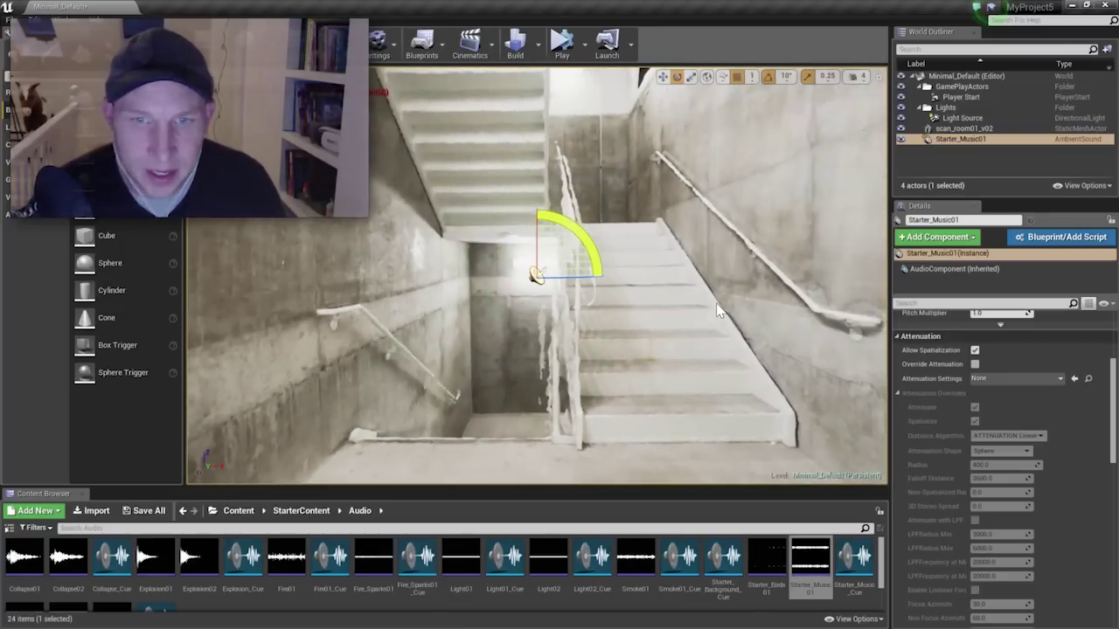
{"action": "key", "text": "w"}
{"action": "left_click_drag", "start_coordinate": [574, 277], "coordinate": [737, 279]}
{"action": "left_click_drag", "start_coordinate": [550, 219], "coordinate": [658, 214], "text": "alt"}
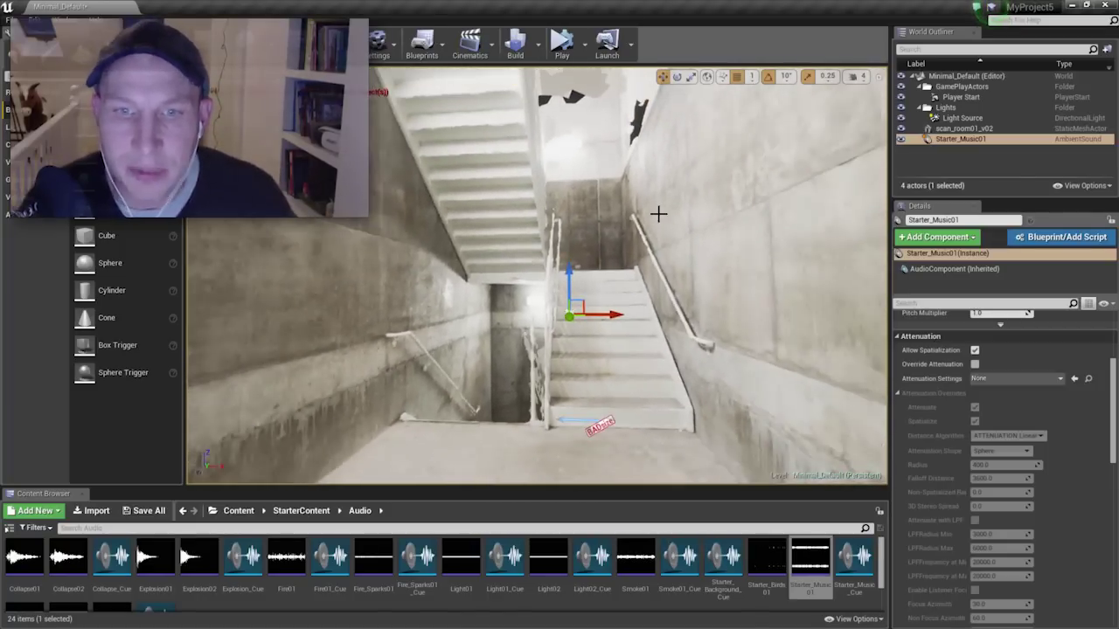
- Simulate the level to listen to the placed music, shifting the view slightly, then pause and stop the simulation
{"action": "left_click", "coordinate": [562, 43]}
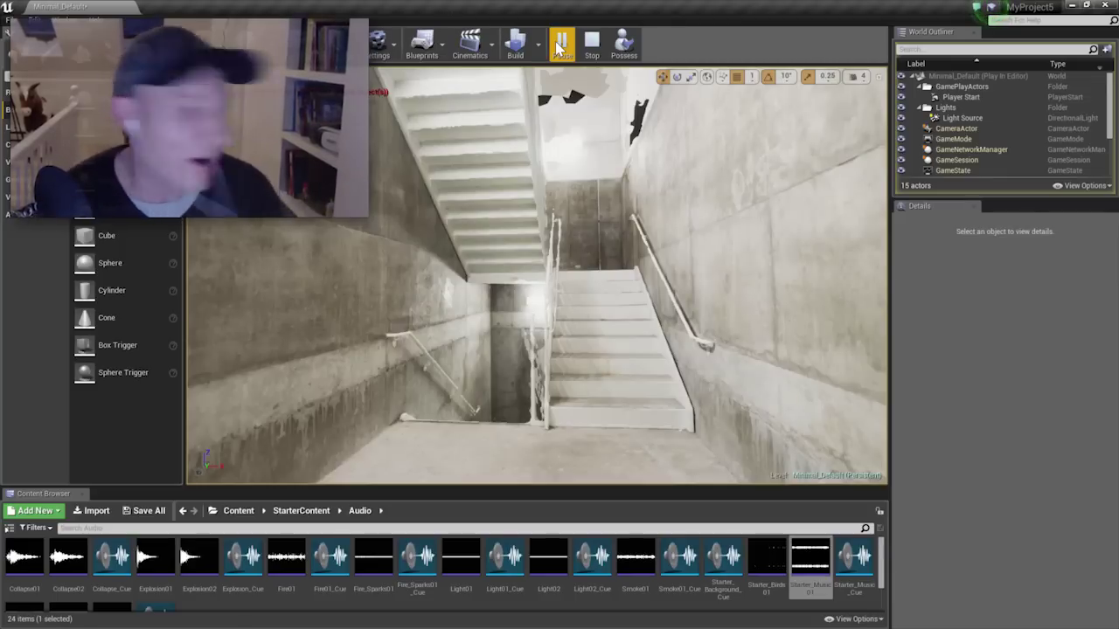
{"action": "mouse_move", "coordinate": [596, 207]}
{"action": "right_mouse_down"}
{"action": "mouse_move", "coordinate": [629, 210]}
{"action": "mouse_move", "coordinate": [598, 211]}
{"action": "right_mouse_up"}
{"action": "mouse_move", "coordinate": [524, 273]}
{"action": "right_mouse_down"}
{"action": "mouse_move", "coordinate": [541, 274]}
{"action": "mouse_move", "coordinate": [524, 274]}
{"action": "right_mouse_up"}
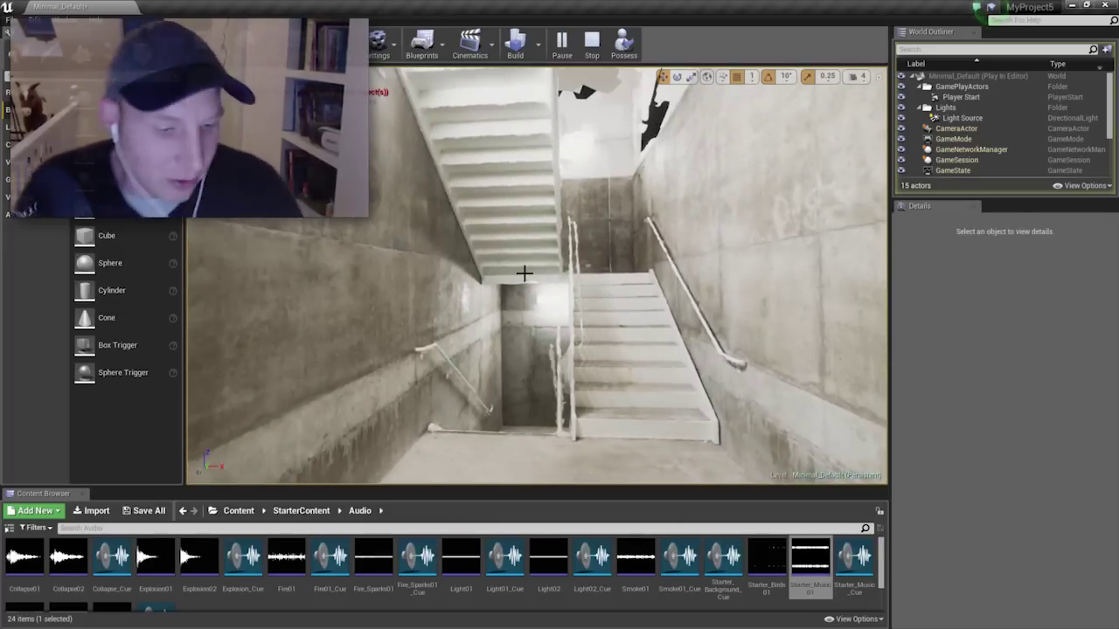
{"action": "left_click", "coordinate": [562, 44]}
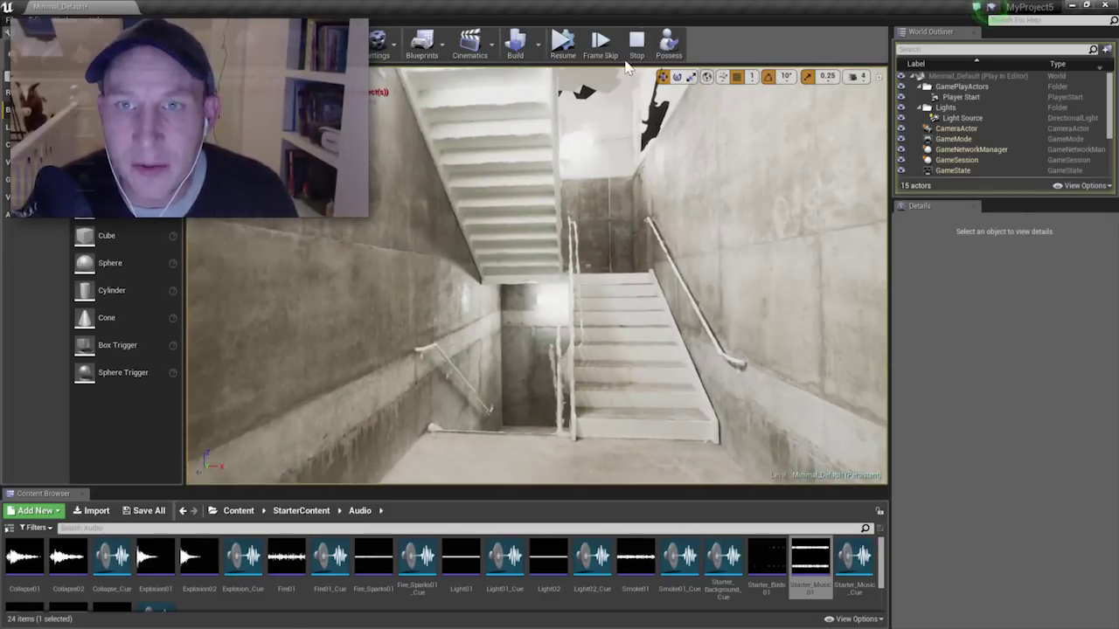
{"action": "left_click", "coordinate": [637, 44]}
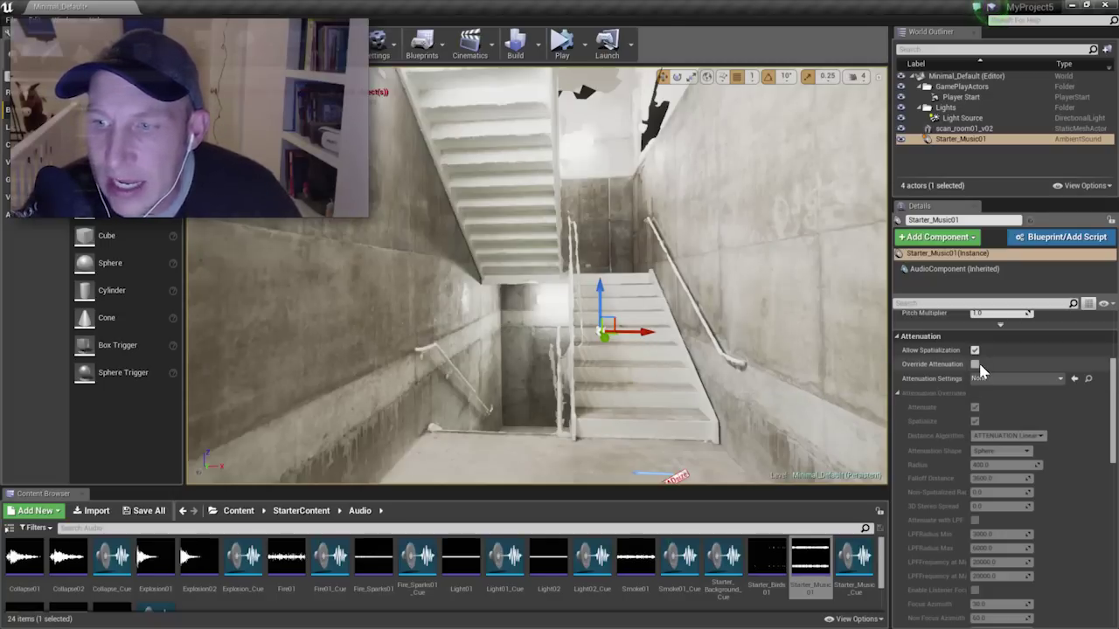
- Override the Starter_Music01 actor's attenuation, setting the radius to about 284 and the falloff distance to about 889
{"action": "left_click", "coordinate": [975, 365]}
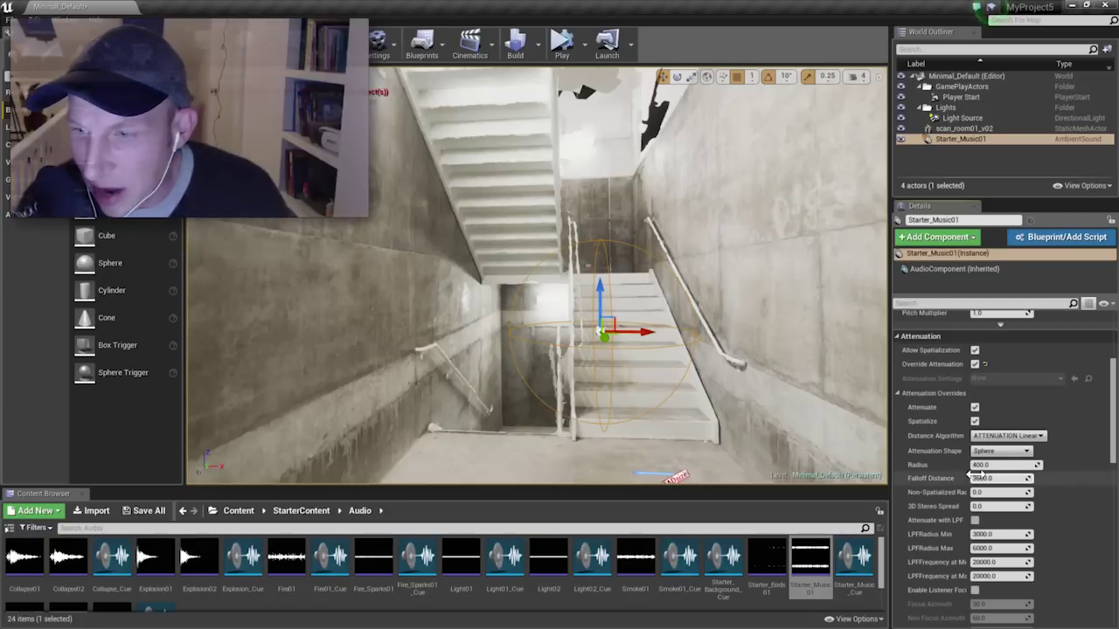
{"action": "mouse_move", "coordinate": [1001, 464]}
{"action": "left_mouse_down"}
{"action": "mouse_move", "coordinate": [1036, 465]}
{"action": "mouse_move", "coordinate": [1006, 464]}
{"action": "mouse_move", "coordinate": [992, 494]}
{"action": "mouse_move", "coordinate": [993, 479]}
{"action": "mouse_move", "coordinate": [966, 478]}
{"action": "mouse_move", "coordinate": [990, 478]}
{"action": "left_mouse_up"}
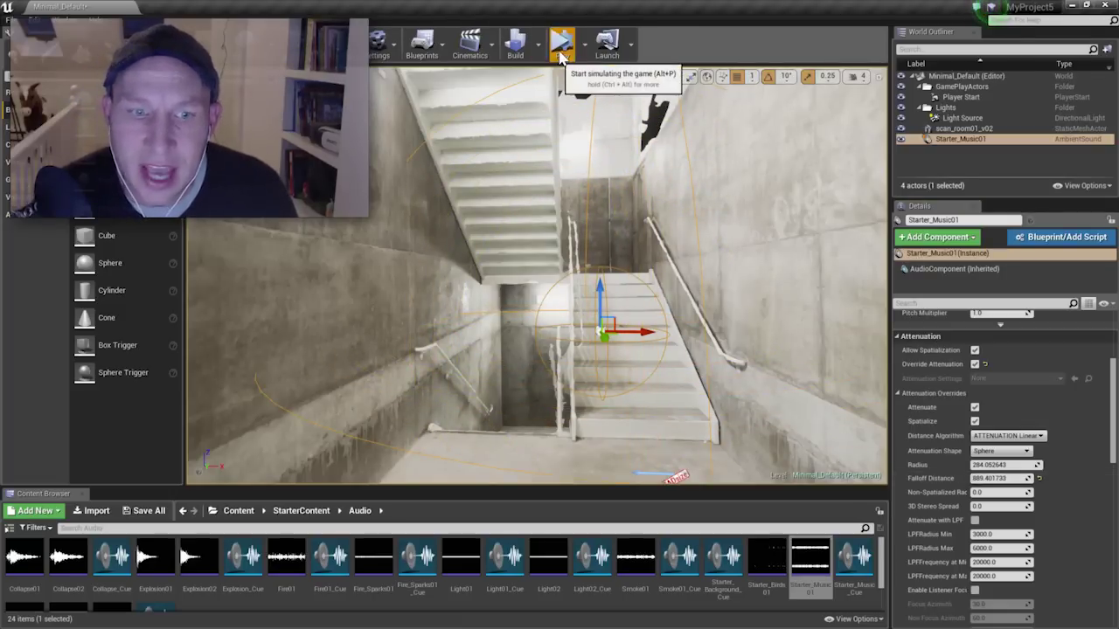
- Simulate the level and move toward and away from the stairs to check how the music's volume falls off
{"action": "left_click", "coordinate": [561, 41]}
{"action": "key", "text": "w"}
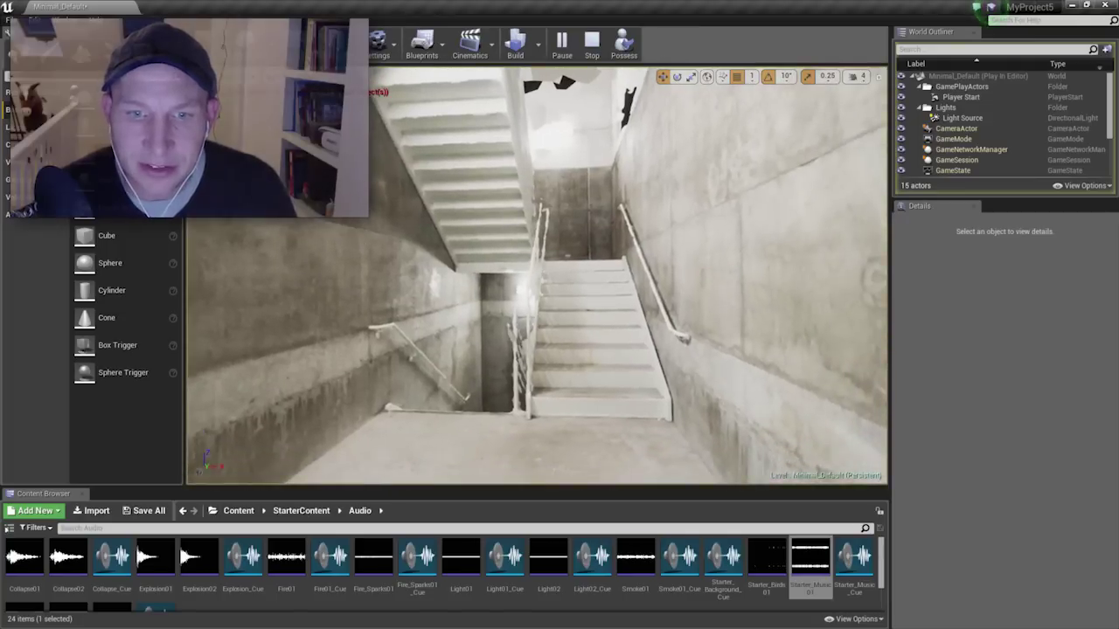
{"action": "key", "text": "w"}
{"action": "key", "text": "w"}
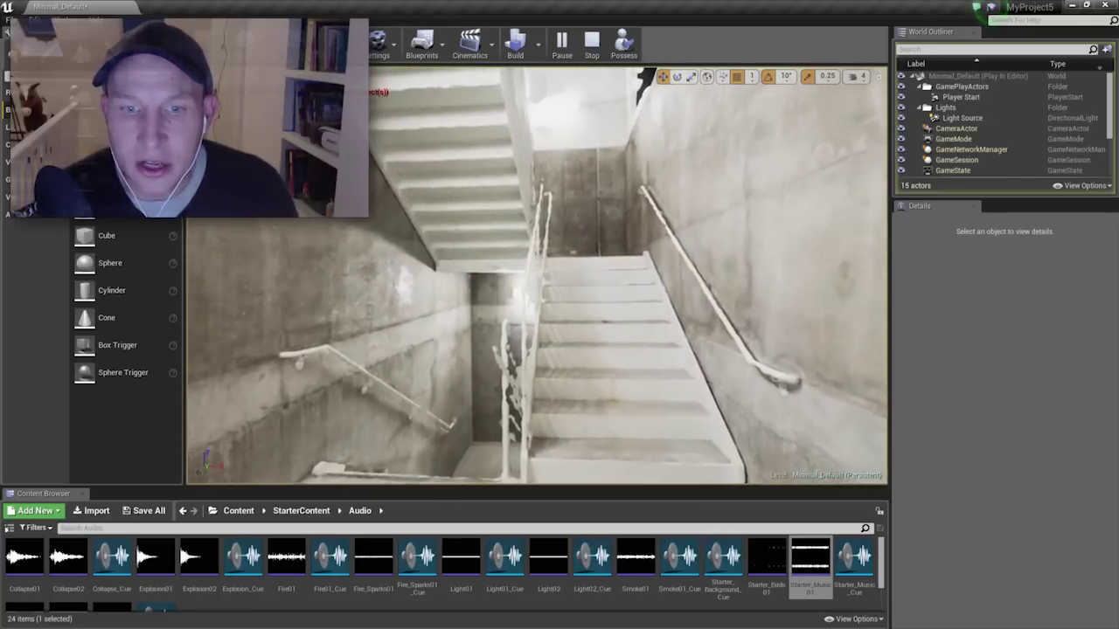
{"action": "key", "text": "w"}
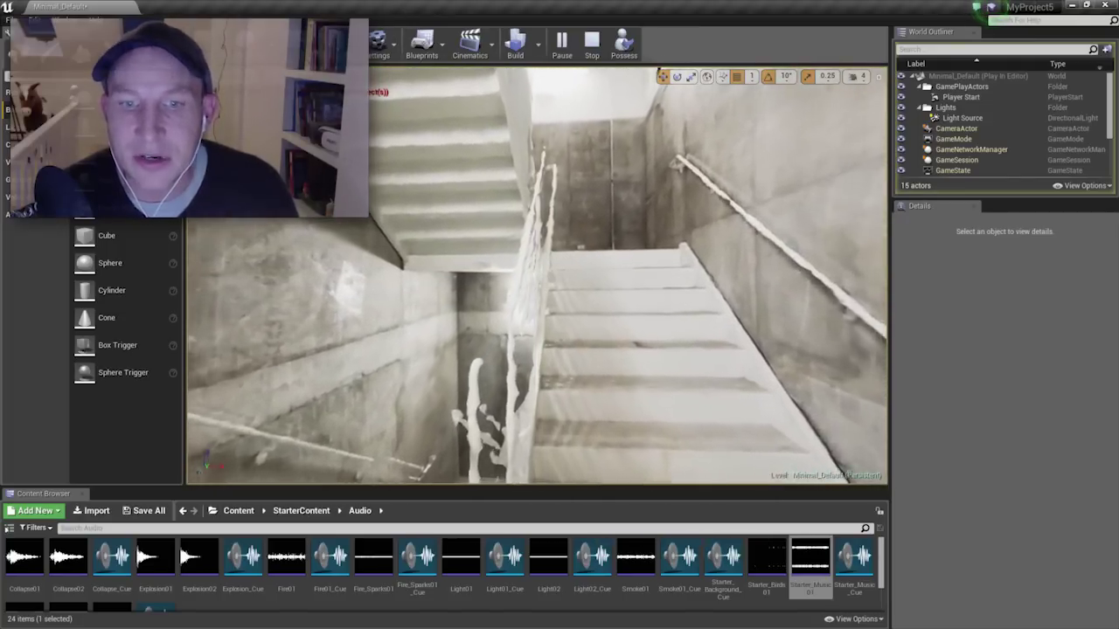
{"action": "key", "text": "s"}
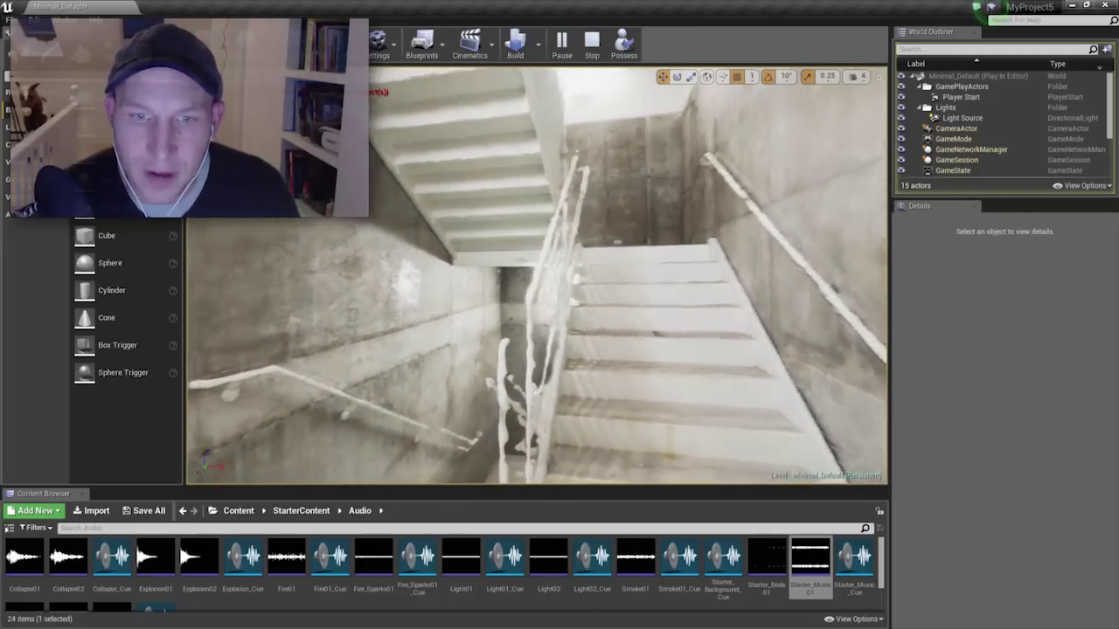
{"action": "right_click_drag", "start_coordinate": [629, 343], "coordinate": [563, 299]}
{"action": "key", "text": "s"}
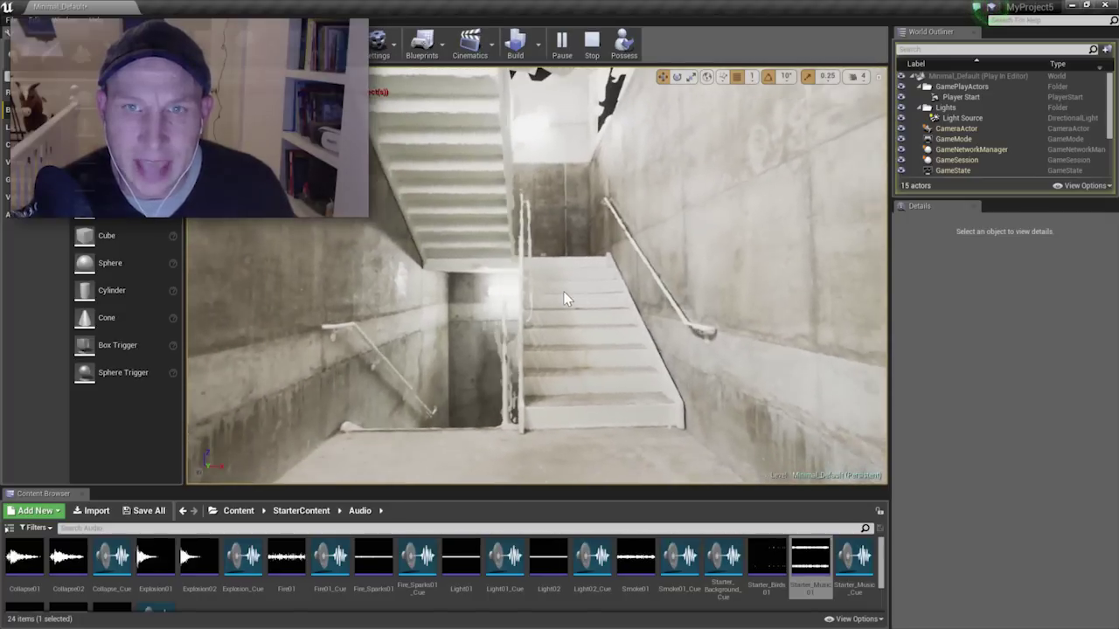
- Stop the simulation, and set the Starter_Music01 attenuation radius to about 278 and the 3D stereo spread to about 188
{"action": "scroll", "coordinate": [559, 289], "scroll_direction": "up", "scroll_amount": 3}
{"action": "left_click", "coordinate": [592, 43]}
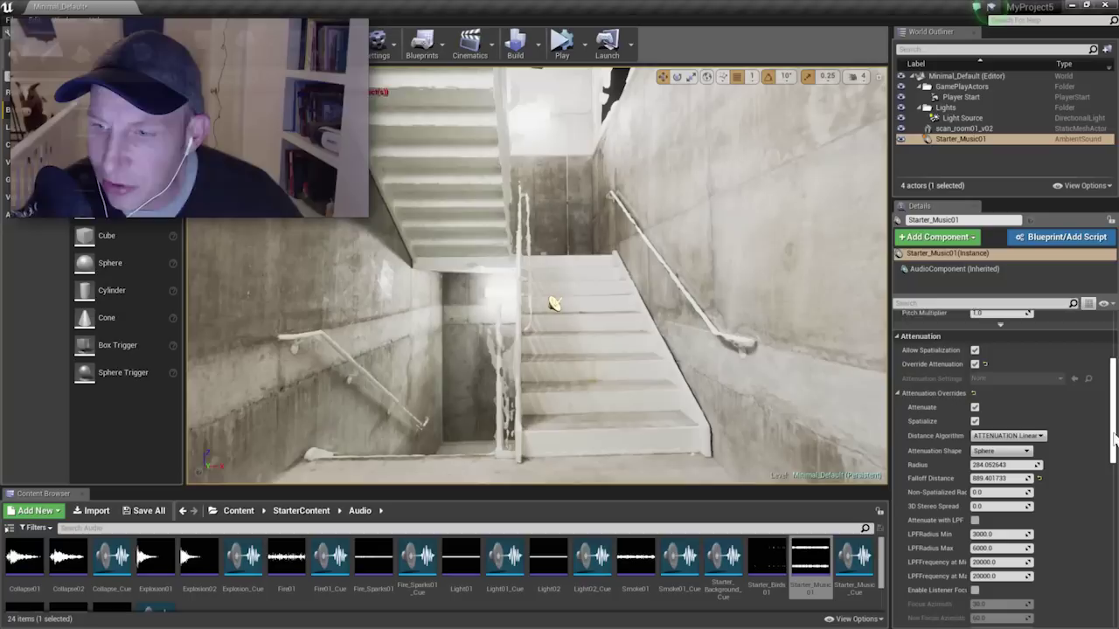
{"action": "scroll", "coordinate": [1113, 458], "scroll_direction": "down", "scroll_amount": 3}
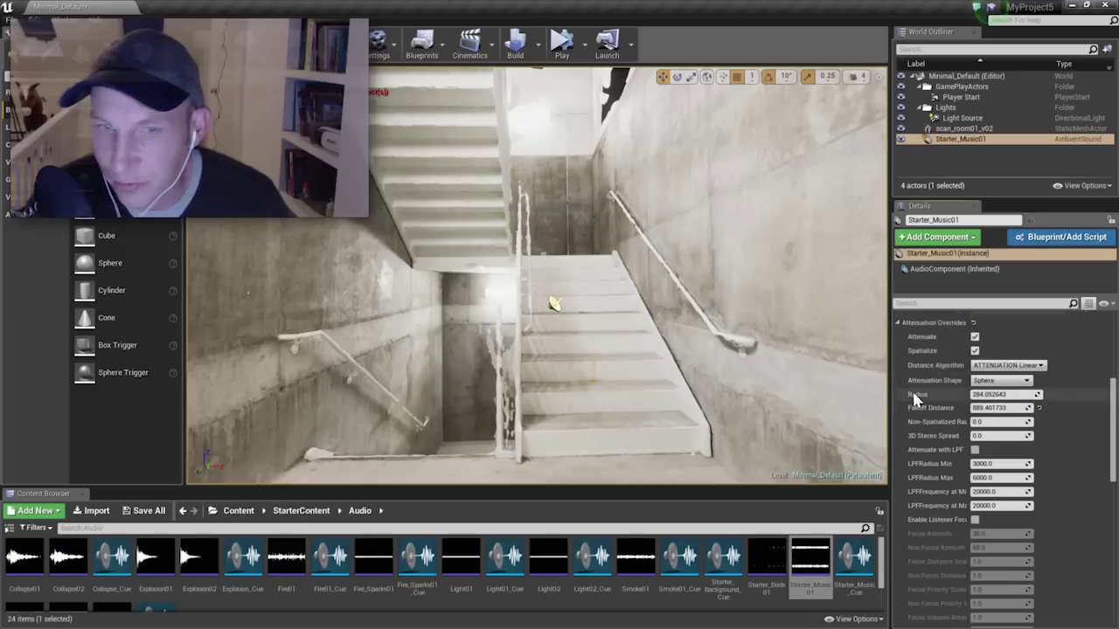
{"action": "left_click", "coordinate": [548, 303]}
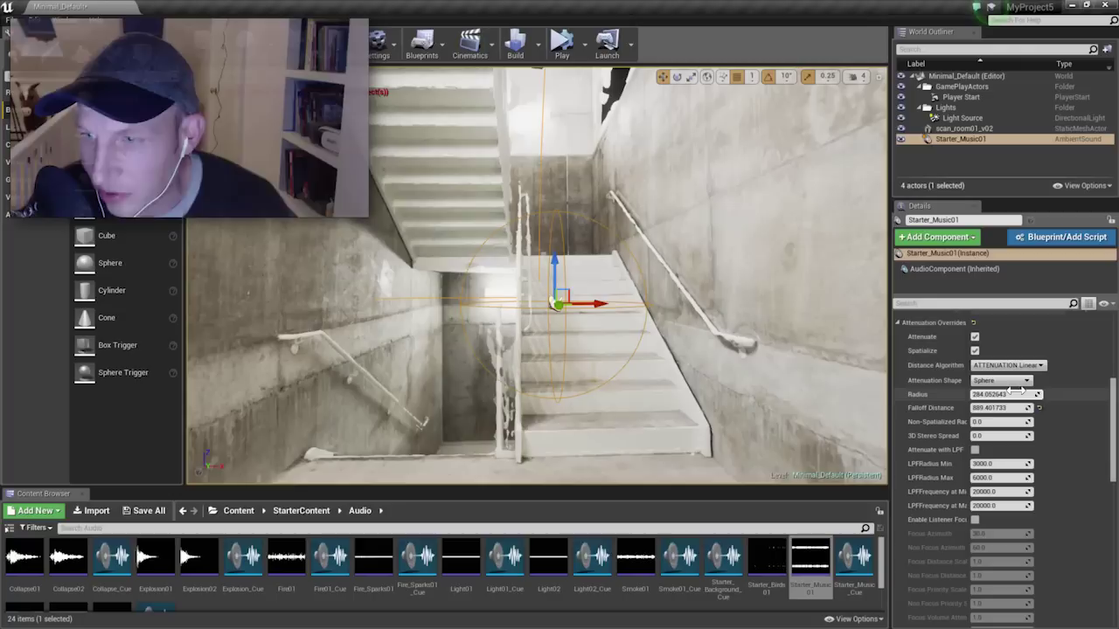
{"action": "mouse_move", "coordinate": [1005, 394]}
{"action": "left_mouse_down"}
{"action": "mouse_move", "coordinate": [1057, 394]}
{"action": "mouse_move", "coordinate": [998, 394]}
{"action": "left_mouse_up"}
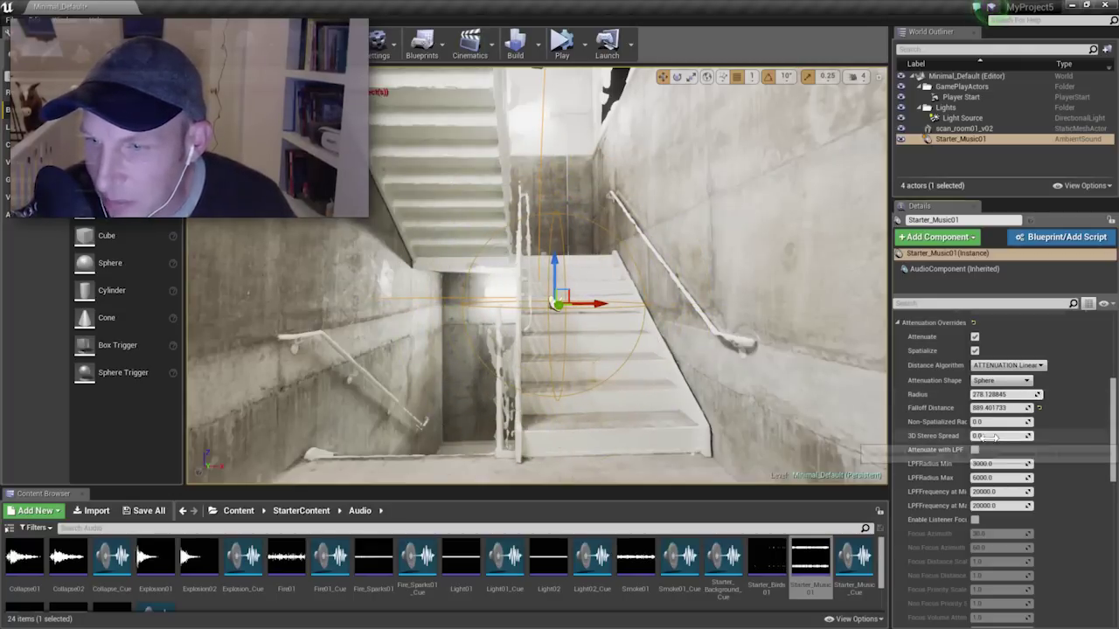
{"action": "left_click_drag", "start_coordinate": [994, 436], "coordinate": [1005, 436]}
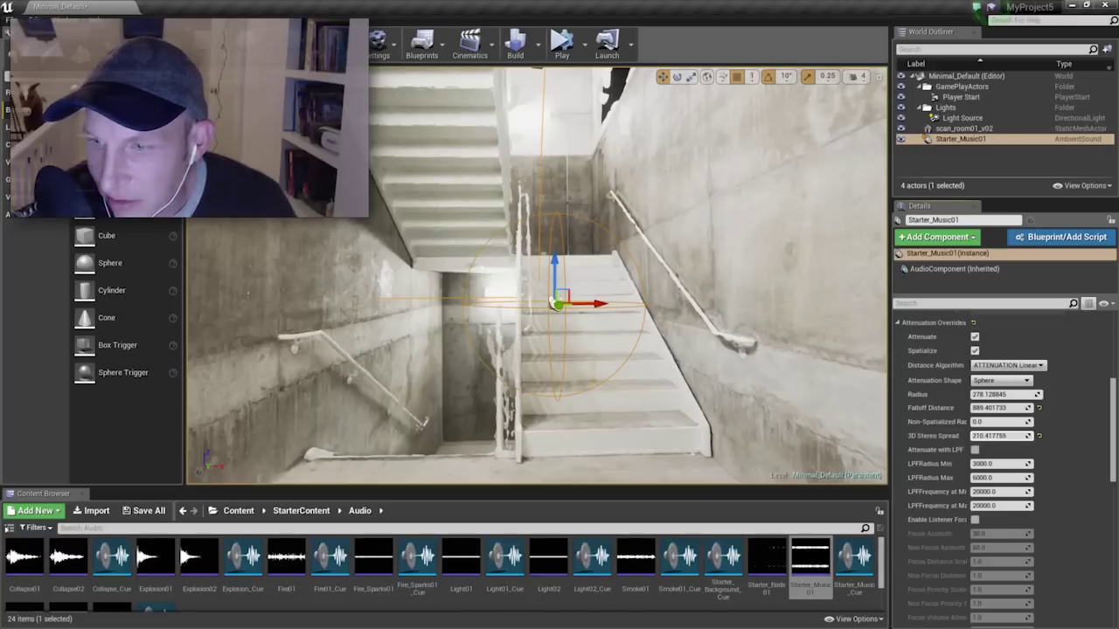
{"action": "right_click_drag", "start_coordinate": [527, 285], "coordinate": [544, 285]}
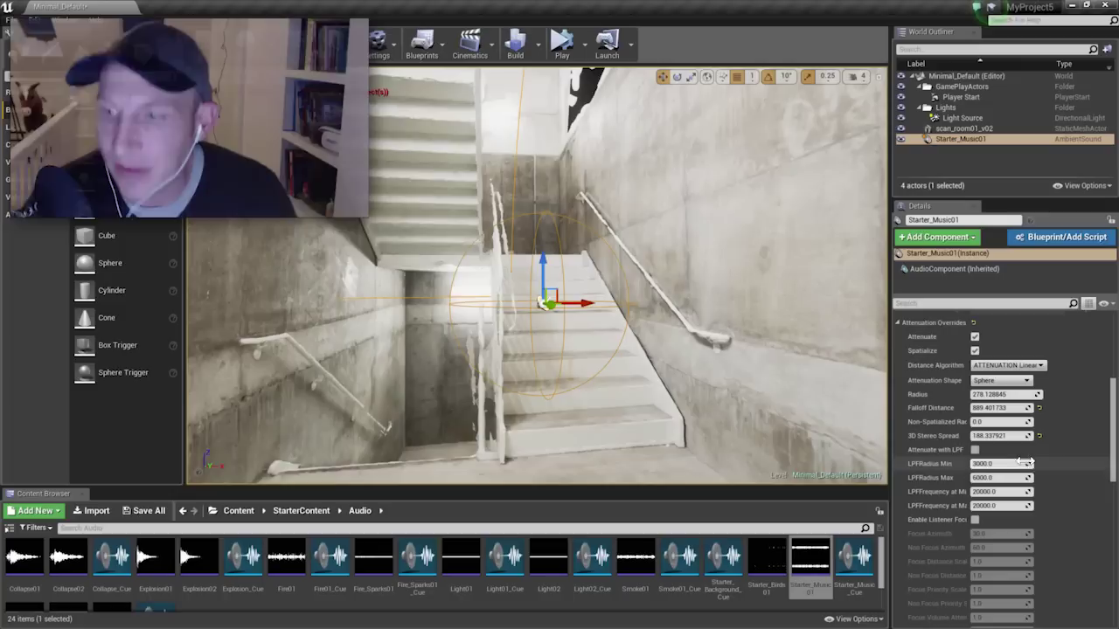
- Increase the Starter_Music01 falloff distance to about 2786 so the outer attenuation sphere surrounds the scanned stairwell
{"action": "left_click_drag", "start_coordinate": [1113, 412], "coordinate": [1065, 437]}
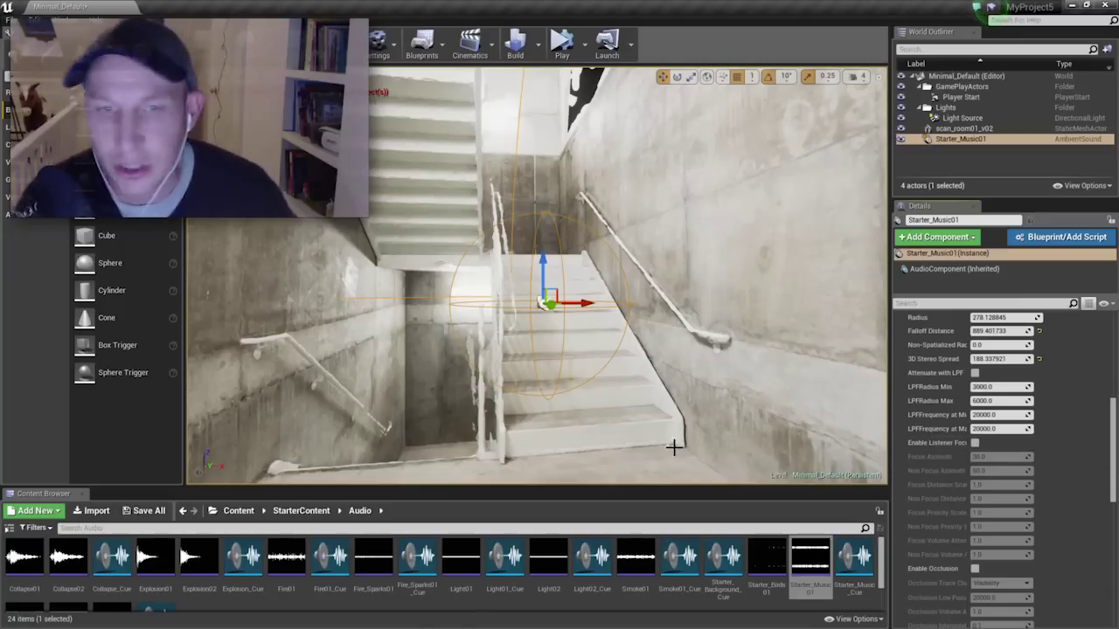
{"action": "scroll", "coordinate": [545, 289], "scroll_direction": "down", "scroll_amount": 3}
{"action": "left_click_drag", "start_coordinate": [549, 302], "coordinate": [519, 326]}
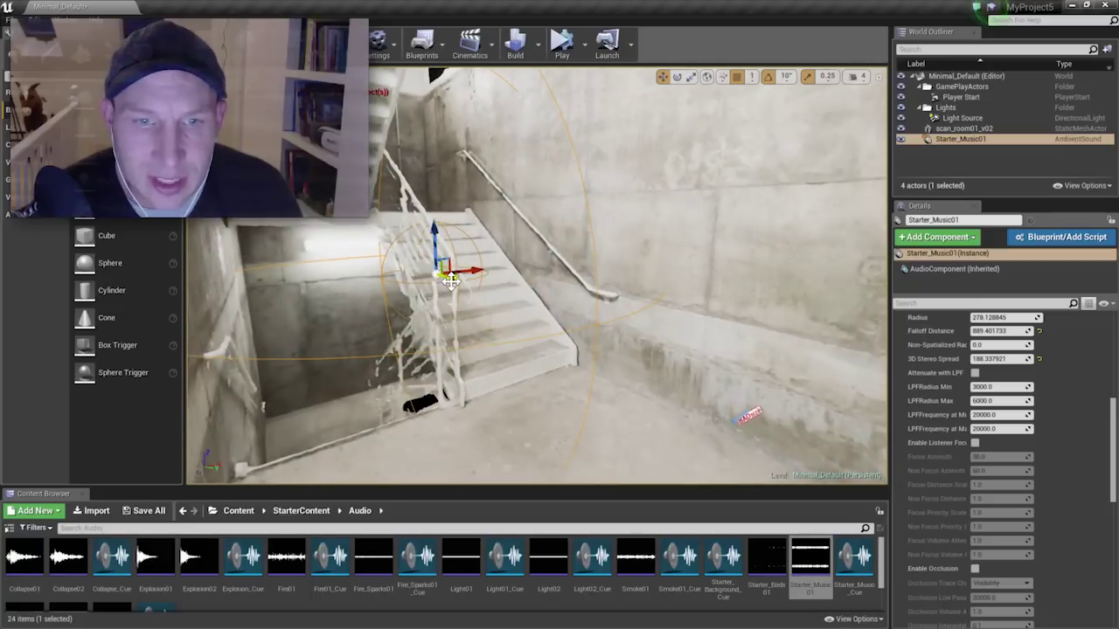
{"action": "left_click_drag", "start_coordinate": [450, 280], "coordinate": [508, 296]}
{"action": "scroll", "coordinate": [560, 305], "scroll_direction": "down", "scroll_amount": 2}
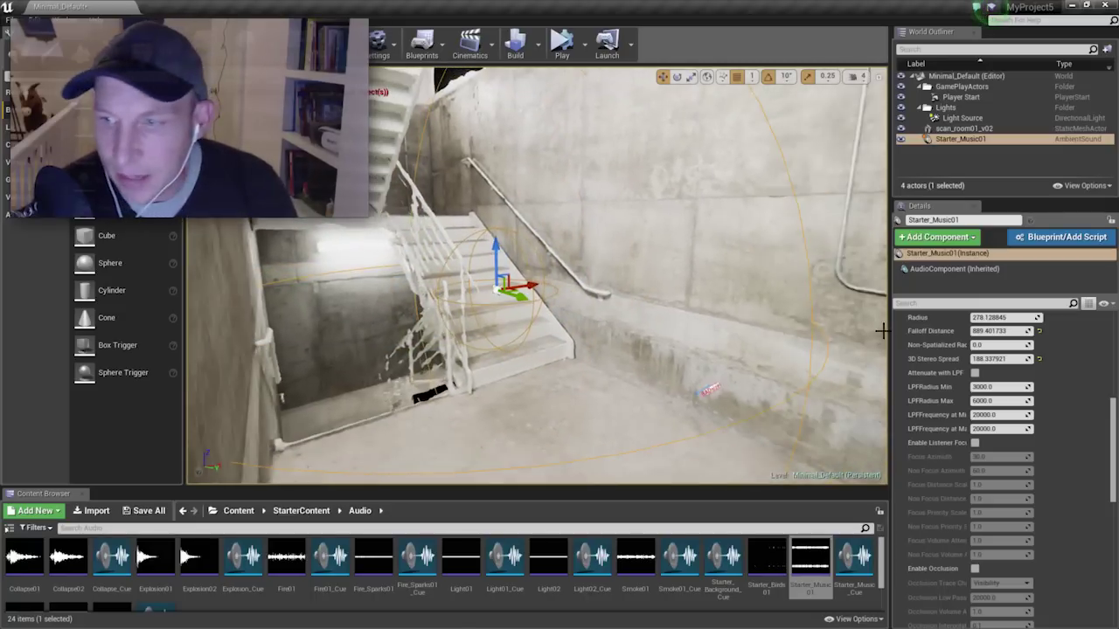
{"action": "right_click_drag", "start_coordinate": [762, 337], "coordinate": [734, 337]}
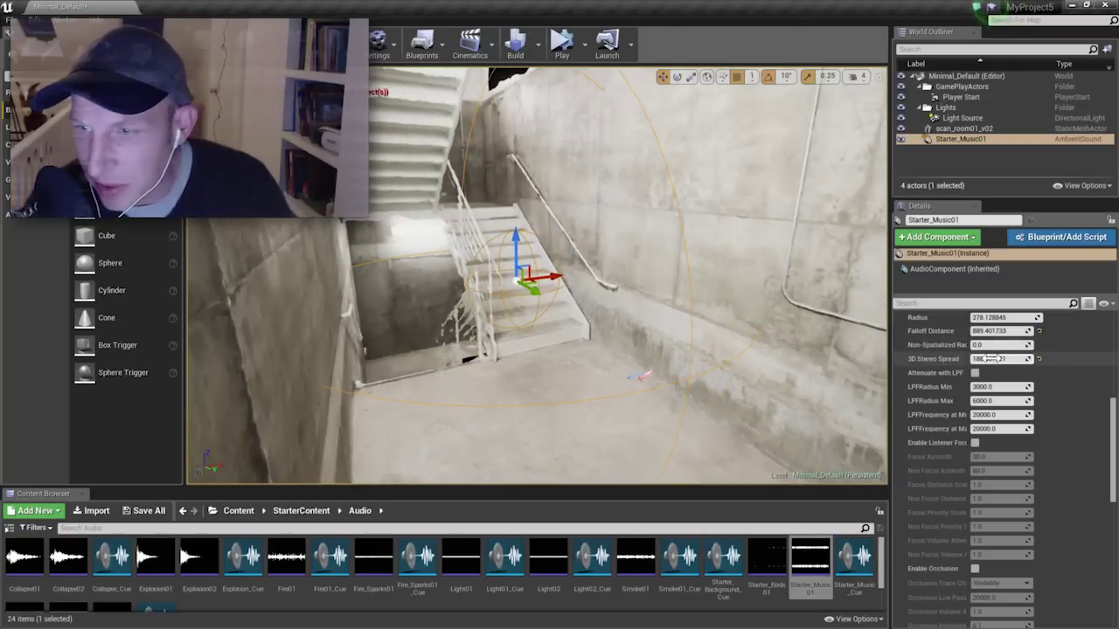
{"action": "left_click_drag", "start_coordinate": [1110, 408], "coordinate": [1115, 354]}
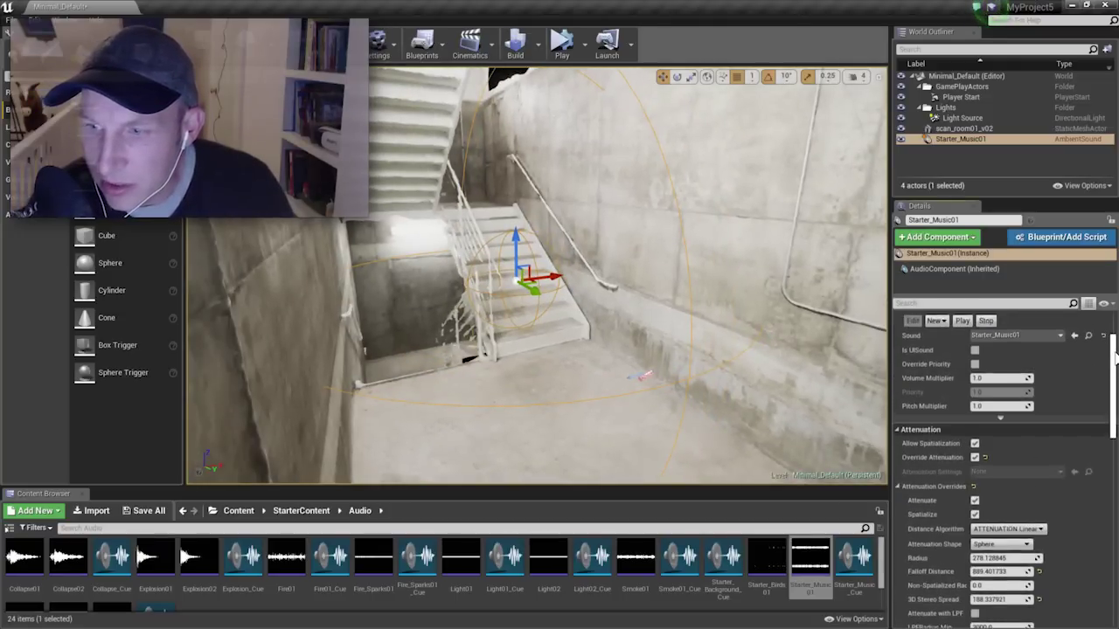
{"action": "scroll", "coordinate": [1115, 354], "scroll_direction": "down", "scroll_amount": 3}
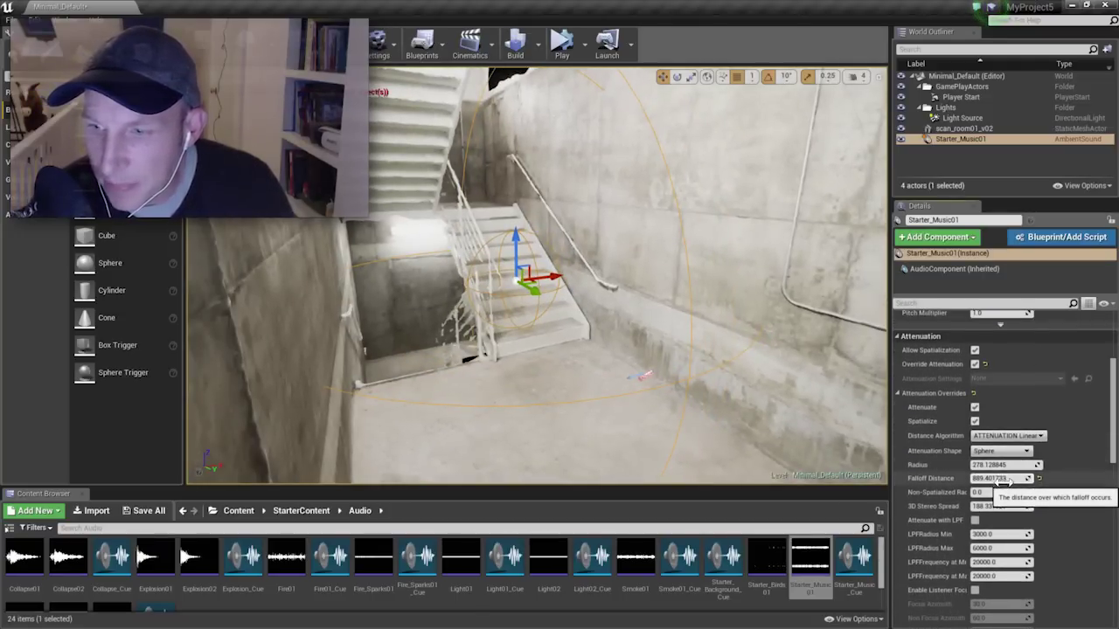
{"action": "left_click_drag", "start_coordinate": [1005, 480], "coordinate": [1027, 480]}
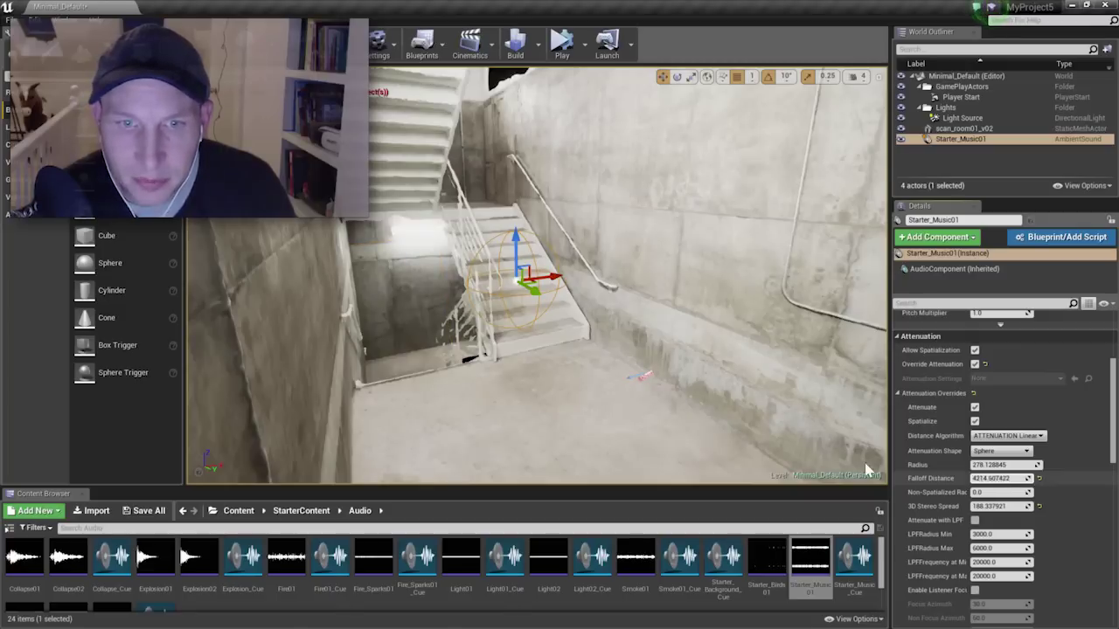
{"action": "scroll", "coordinate": [743, 355], "scroll_direction": "down", "scroll_amount": 10}
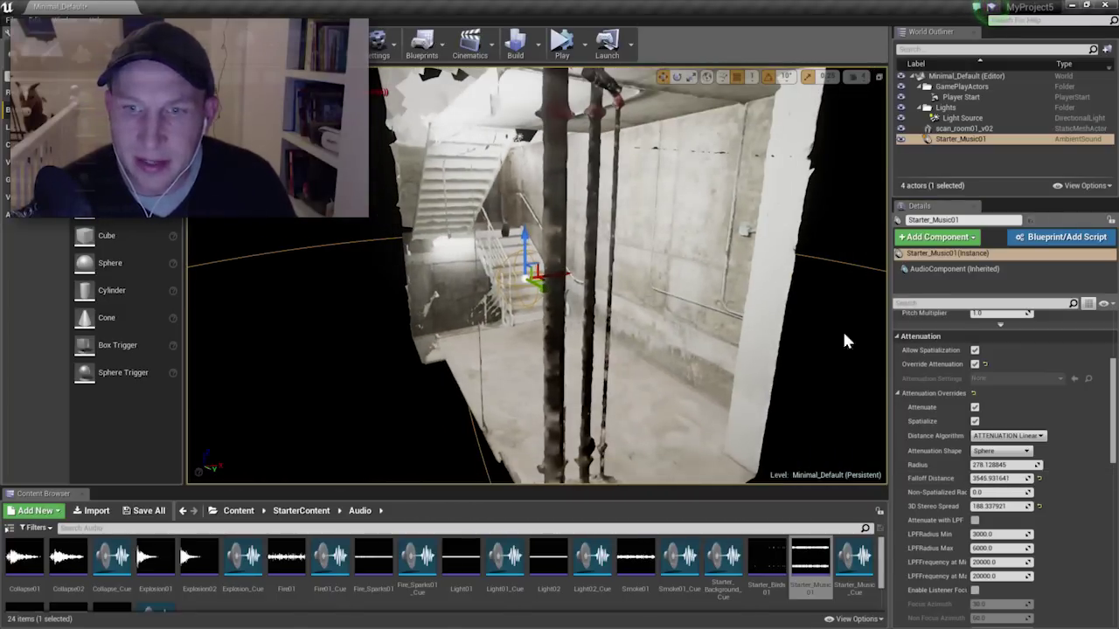
{"action": "scroll", "coordinate": [842, 333], "scroll_direction": "down", "scroll_amount": 8}
{"action": "left_click_drag", "start_coordinate": [795, 284], "coordinate": [909, 284], "text": "alt"}
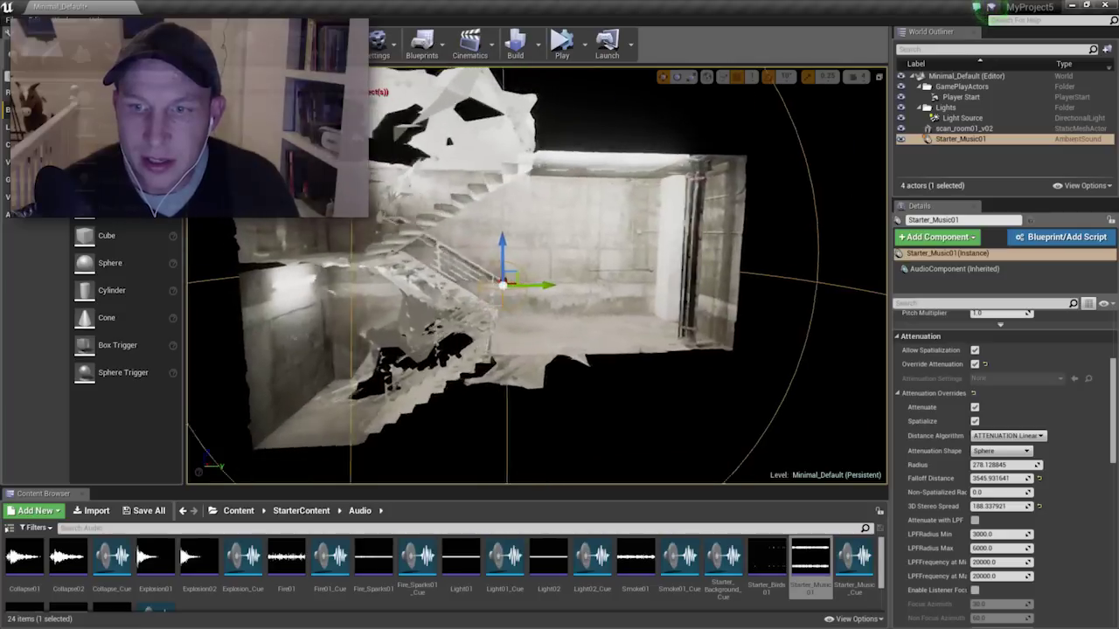
{"action": "left_click_drag", "start_coordinate": [857, 319], "coordinate": [879, 361], "text": "alt"}
{"action": "left_click_drag", "start_coordinate": [1022, 480], "coordinate": [992, 480]}
{"action": "left_click_drag", "start_coordinate": [690, 389], "coordinate": [489, 376], "text": "alt"}
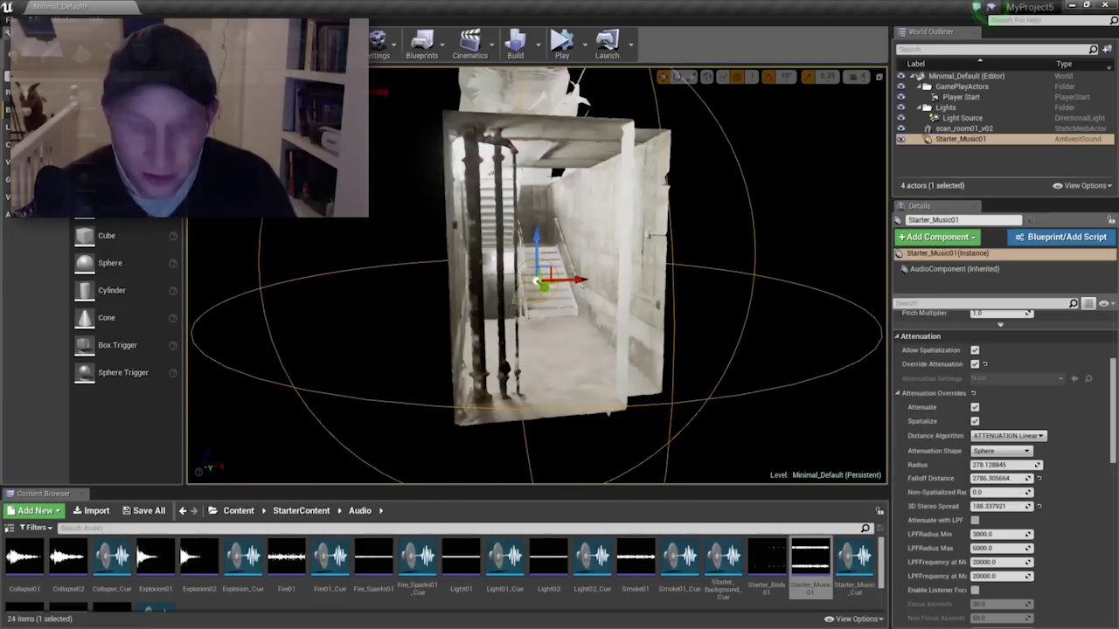
- Frame the Starter_Music01 actor on the stairs and enable listener focus in its attenuation overrides
{"action": "key", "text": "f"}
{"action": "scroll", "coordinate": [657, 313], "scroll_direction": "down", "scroll_amount": 5}
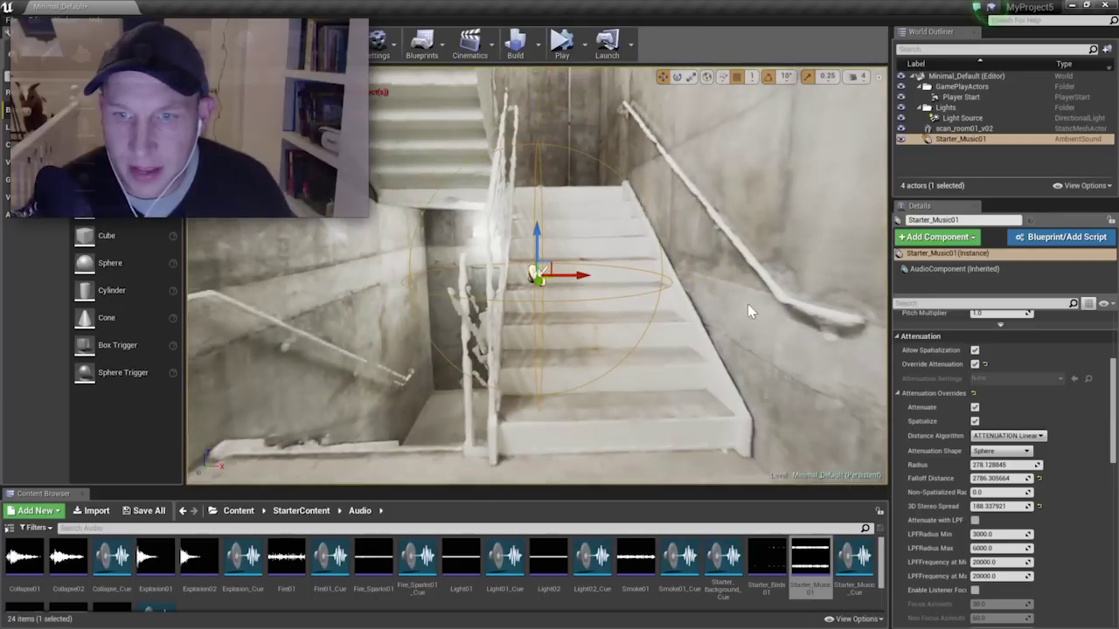
{"action": "left_click_drag", "start_coordinate": [767, 308], "coordinate": [813, 310], "text": "alt"}
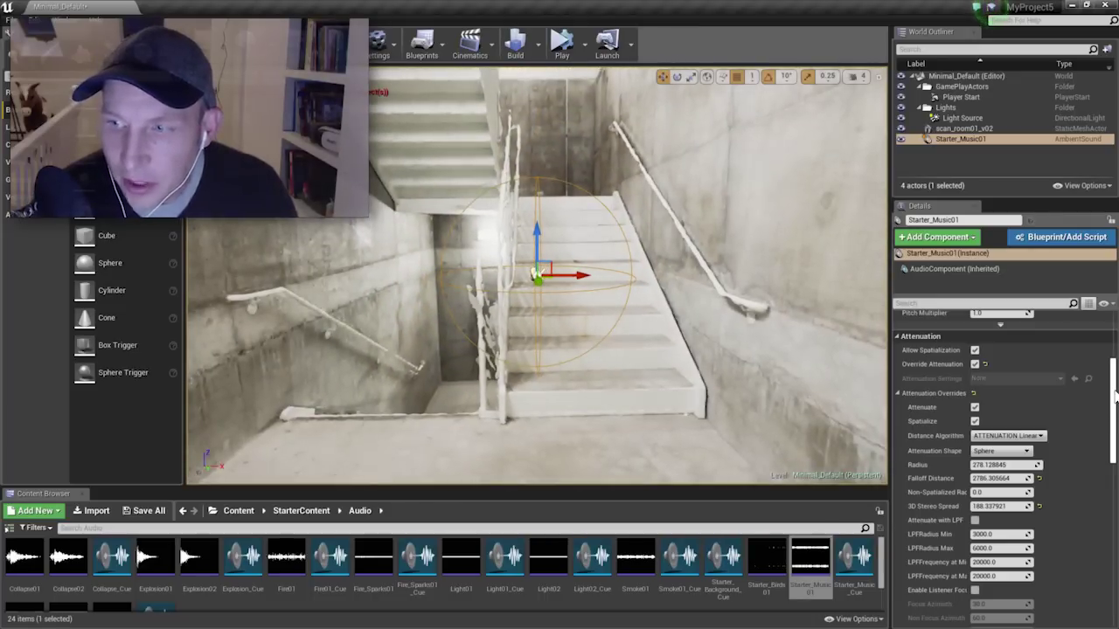
{"action": "left_click_drag", "start_coordinate": [1114, 396], "coordinate": [1115, 442]}
{"action": "left_click", "coordinate": [975, 424]}
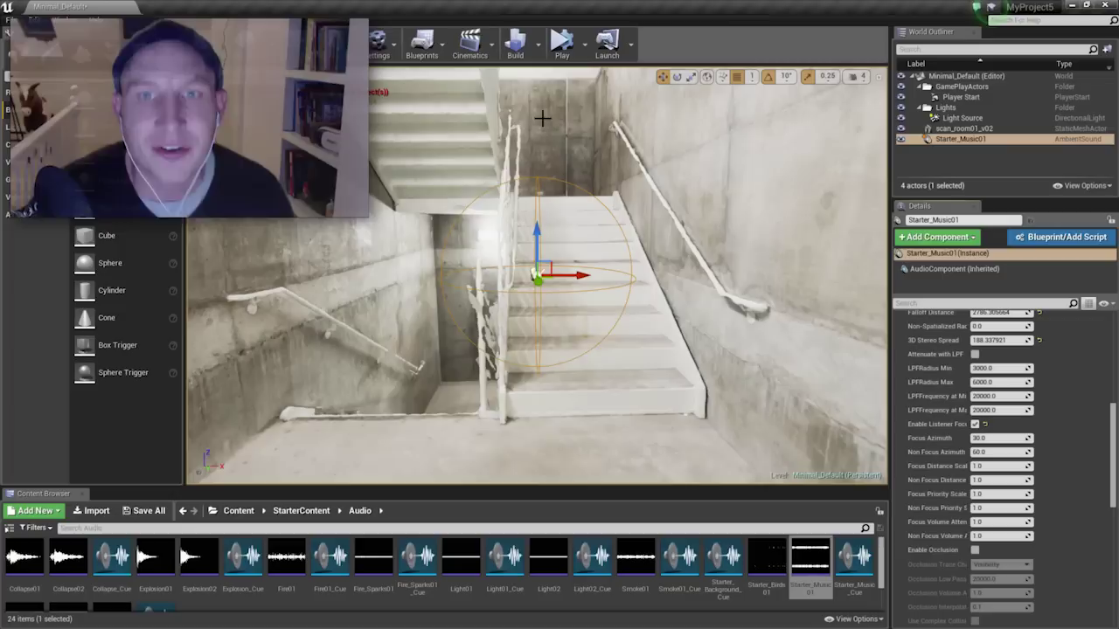
- Simulate the level and shift the view near the stairs to hear the music with listener focus enabled, and stop the simulation
{"action": "left_click", "coordinate": [560, 45]}
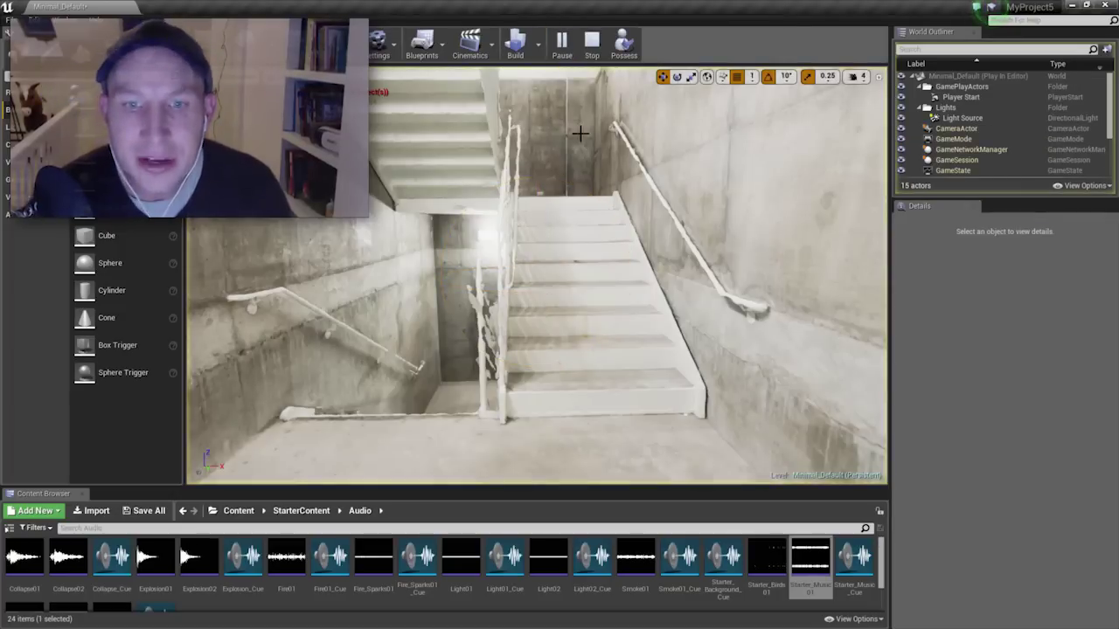
{"action": "left_click_drag", "start_coordinate": [537, 276], "coordinate": [498, 184]}
{"action": "right_click_drag", "start_coordinate": [562, 270], "coordinate": [502, 155]}
{"action": "left_click", "coordinate": [592, 43]}
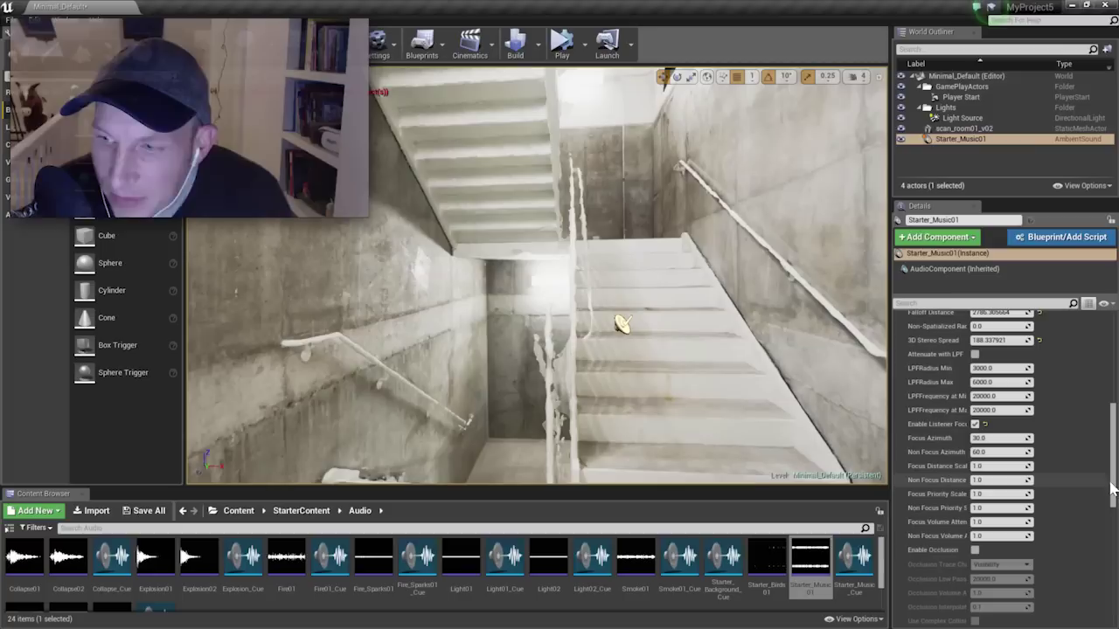
- Set the non-focus volume attenuation to 0.0 and simulate, turning and moving around the stairs to test the focus effect before stopping
{"action": "left_click_drag", "start_coordinate": [1113, 488], "coordinate": [1113, 503]}
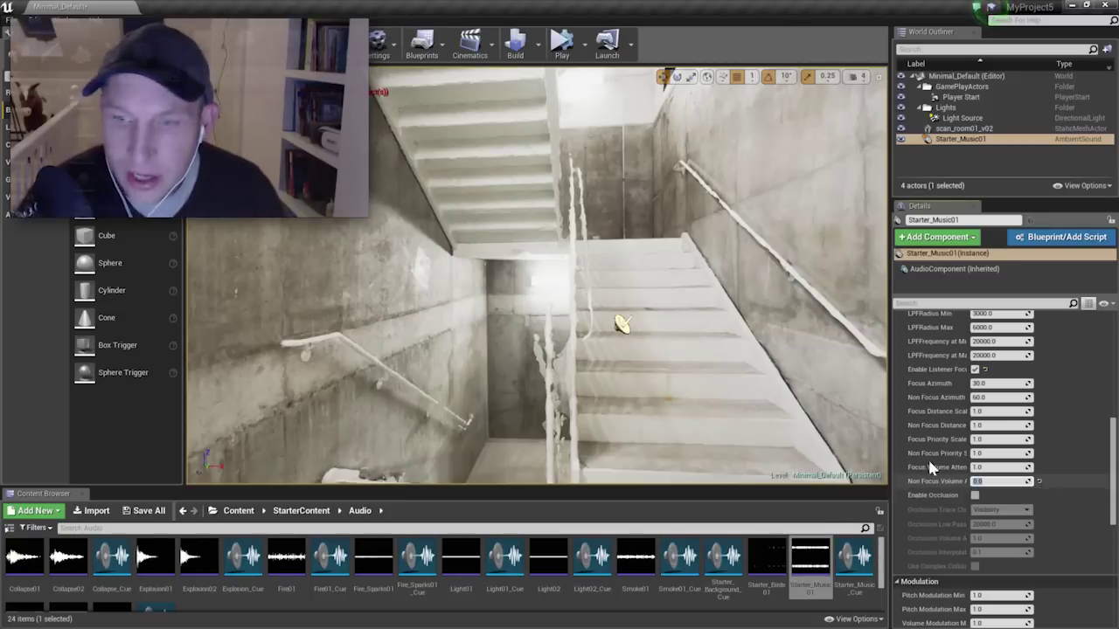
{"action": "left_click", "coordinate": [561, 43]}
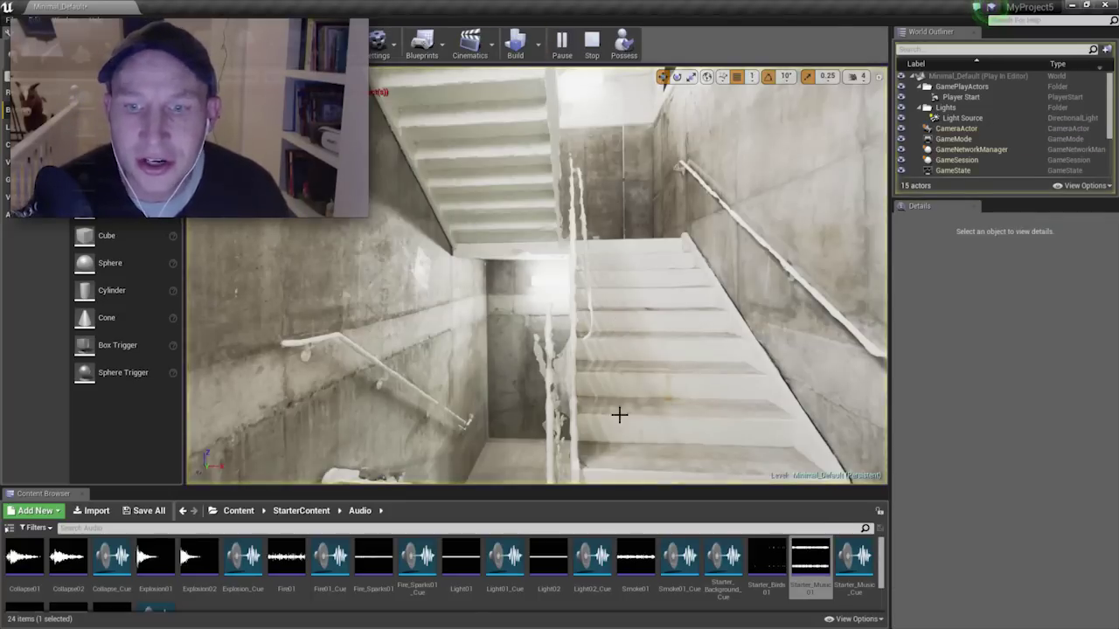
{"action": "key", "text": "w"}
{"action": "right_click_drag", "start_coordinate": [609, 376], "coordinate": [627, 392]}
{"action": "key", "text": "d"}
{"action": "right_click_drag", "start_coordinate": [552, 359], "coordinate": [476, 364]}
{"action": "key", "text": "d"}
{"action": "right_click_drag", "start_coordinate": [641, 370], "coordinate": [835, 376]}
{"action": "key", "text": "s"}
{"action": "key", "text": "s"}
{"action": "key", "text": "s"}
{"action": "key", "text": "a"}
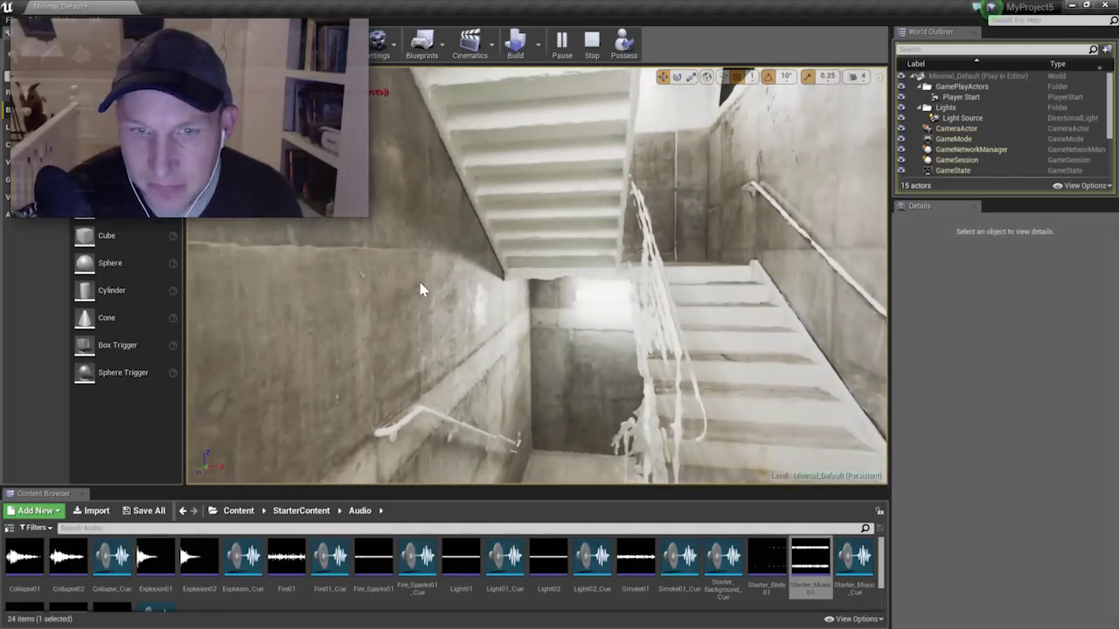
{"action": "right_click_drag", "start_coordinate": [420, 290], "coordinate": [372, 289]}
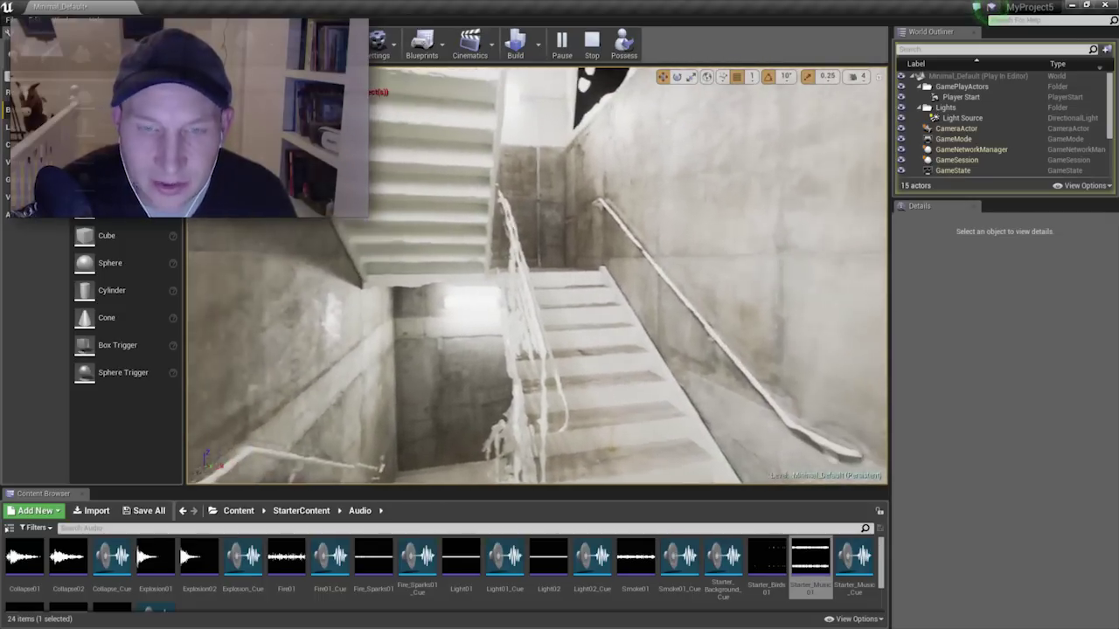
{"action": "right_click_drag", "start_coordinate": [569, 324], "coordinate": [617, 293]}
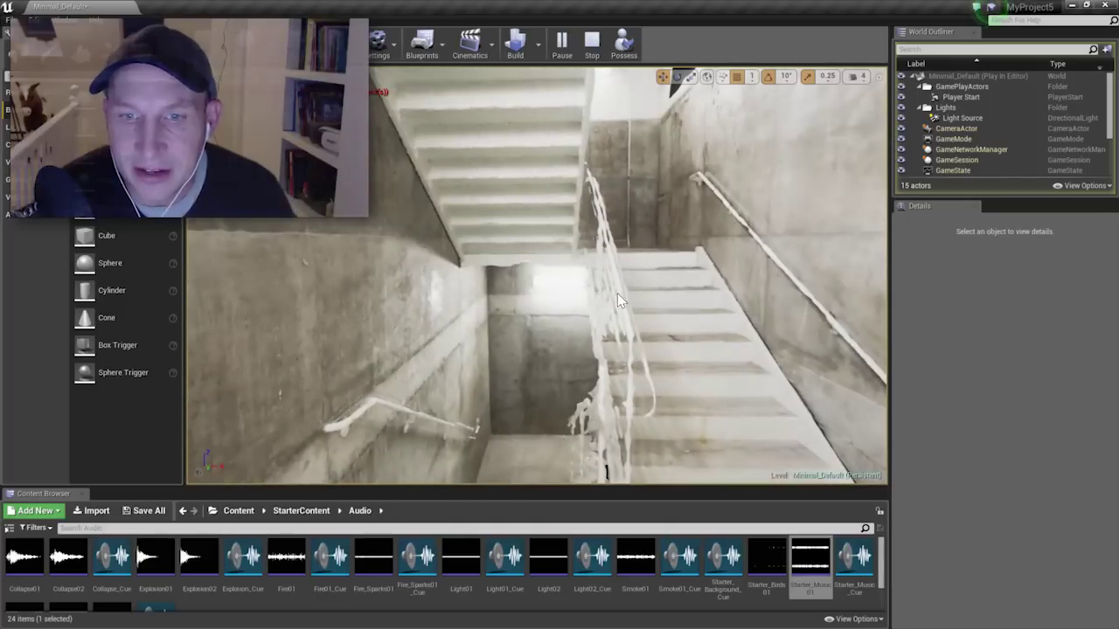
{"action": "left_click_drag", "start_coordinate": [617, 294], "coordinate": [686, 385]}
{"action": "key", "text": "w"}
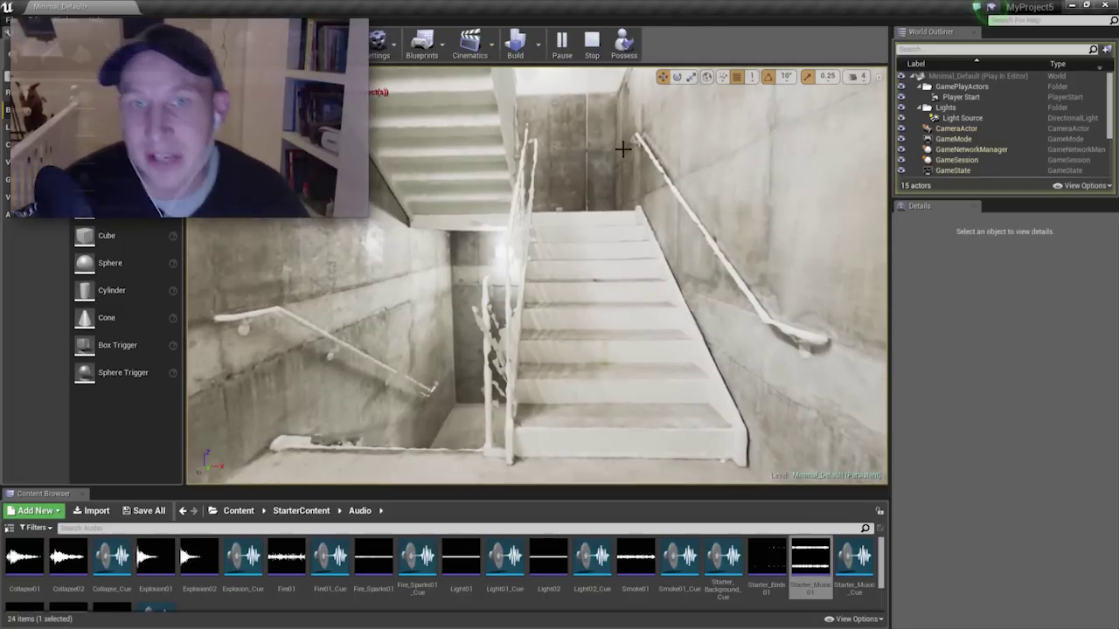
{"action": "left_click", "coordinate": [594, 52]}
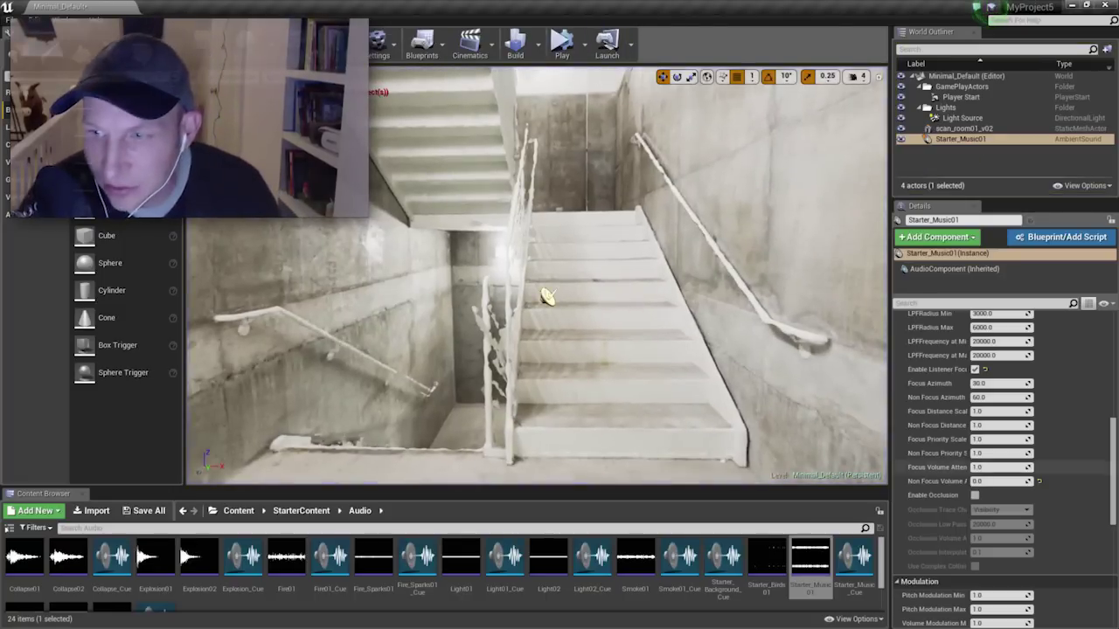
- Set the focus azimuth to about 39, the non-focus azimuth to about 94.5 and the non-focus volume attenuation to 0.2
{"action": "left_click_drag", "start_coordinate": [1117, 472], "coordinate": [1116, 471]}
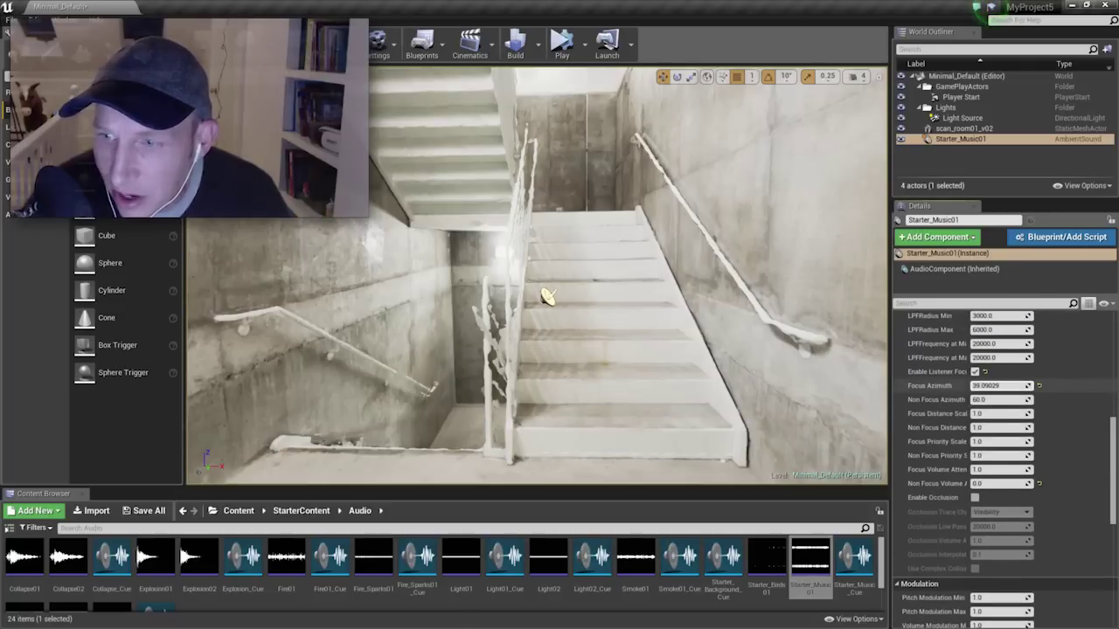
{"action": "left_click_drag", "start_coordinate": [996, 400], "coordinate": [1018, 399]}
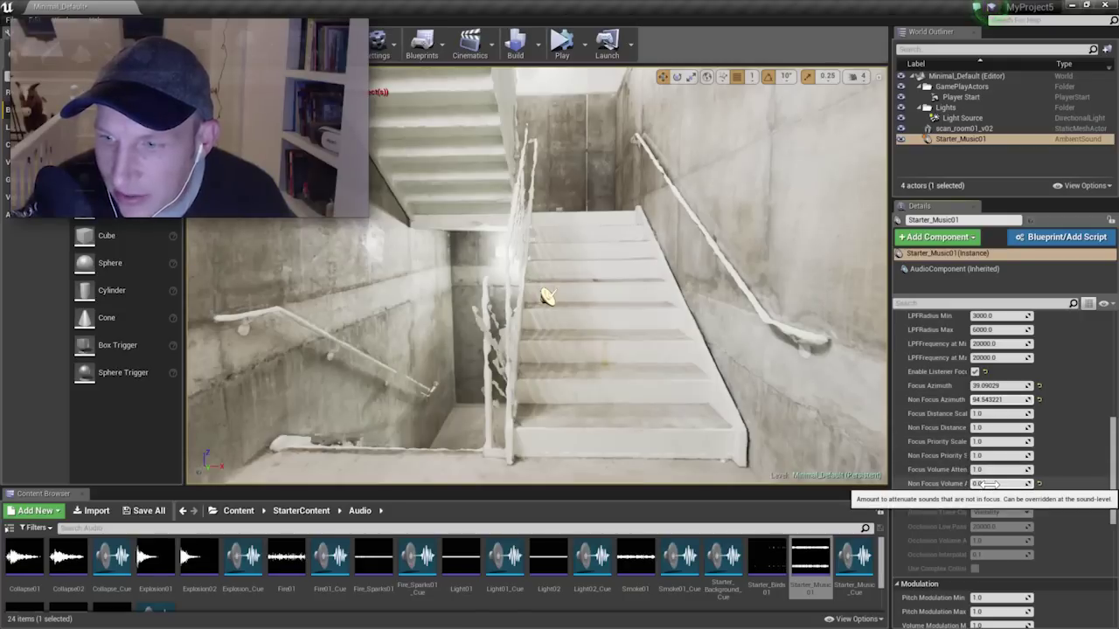
{"action": "left_click", "coordinate": [1002, 486]}
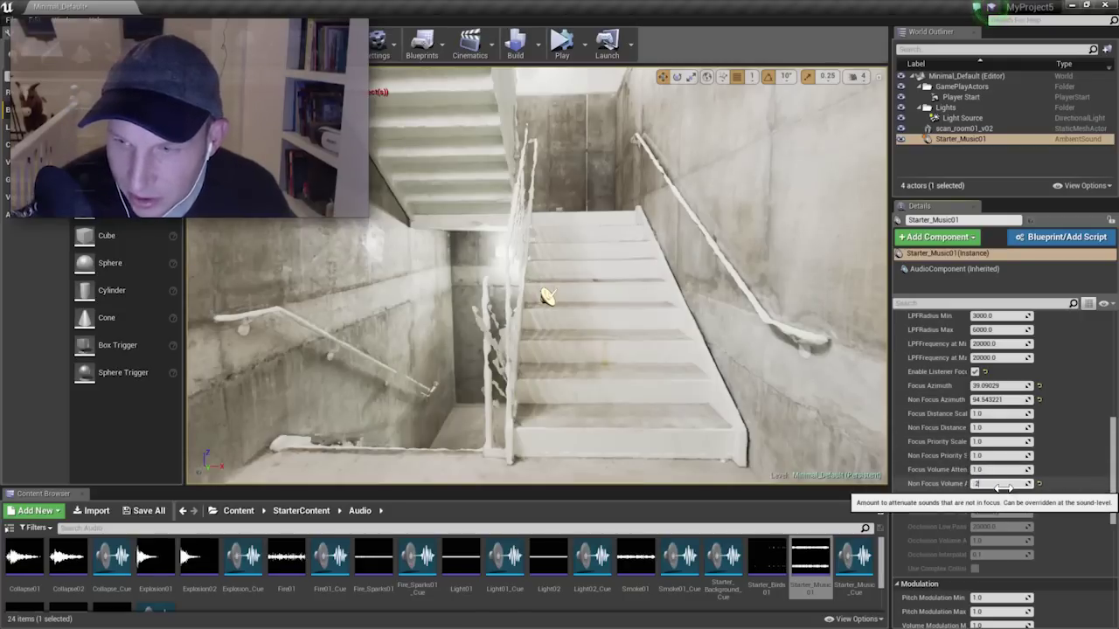
- Simulate the level, turn the view away from and back to the stairs to hear the adjusted focus, and stop the simulation
{"action": "left_click", "coordinate": [563, 45]}
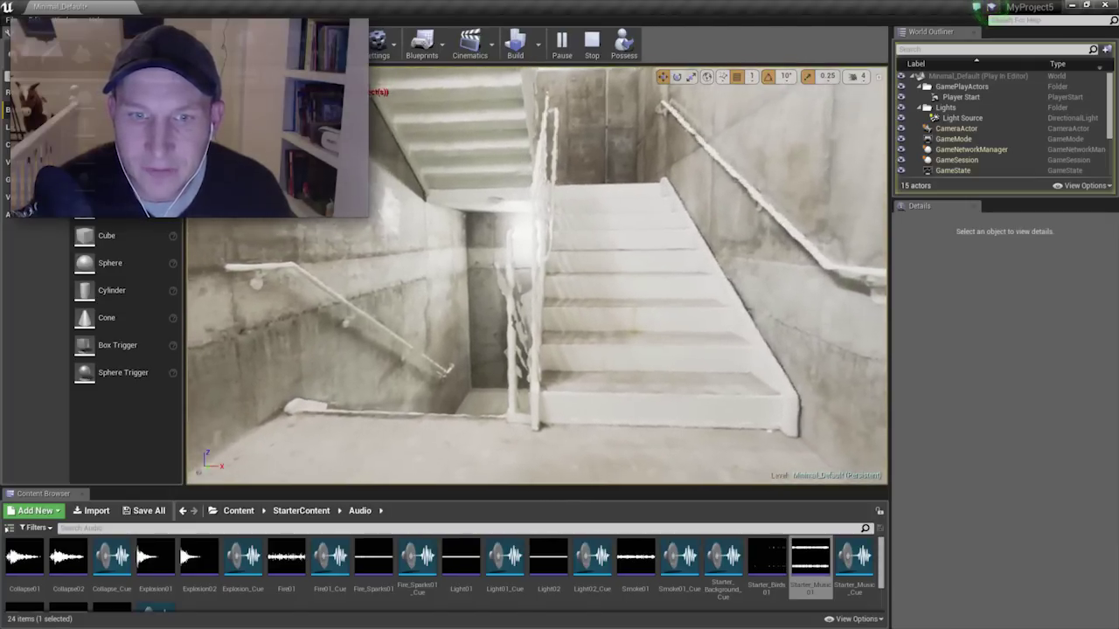
{"action": "right_click_drag", "start_coordinate": [559, 276], "coordinate": [393, 265]}
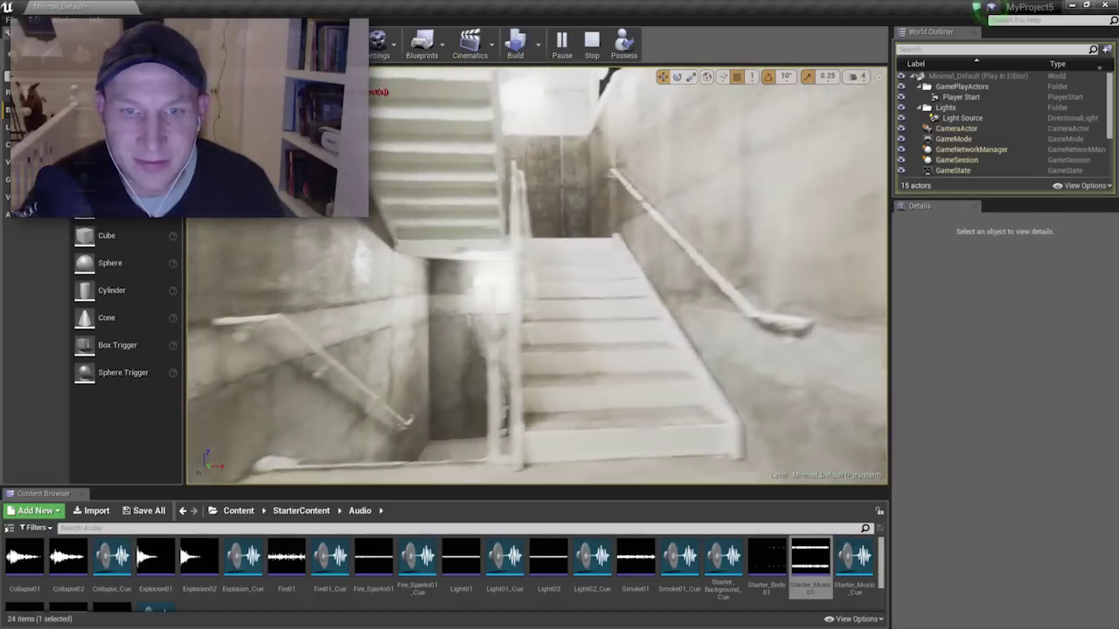
{"action": "right_click_drag", "start_coordinate": [487, 207], "coordinate": [487, 207]}
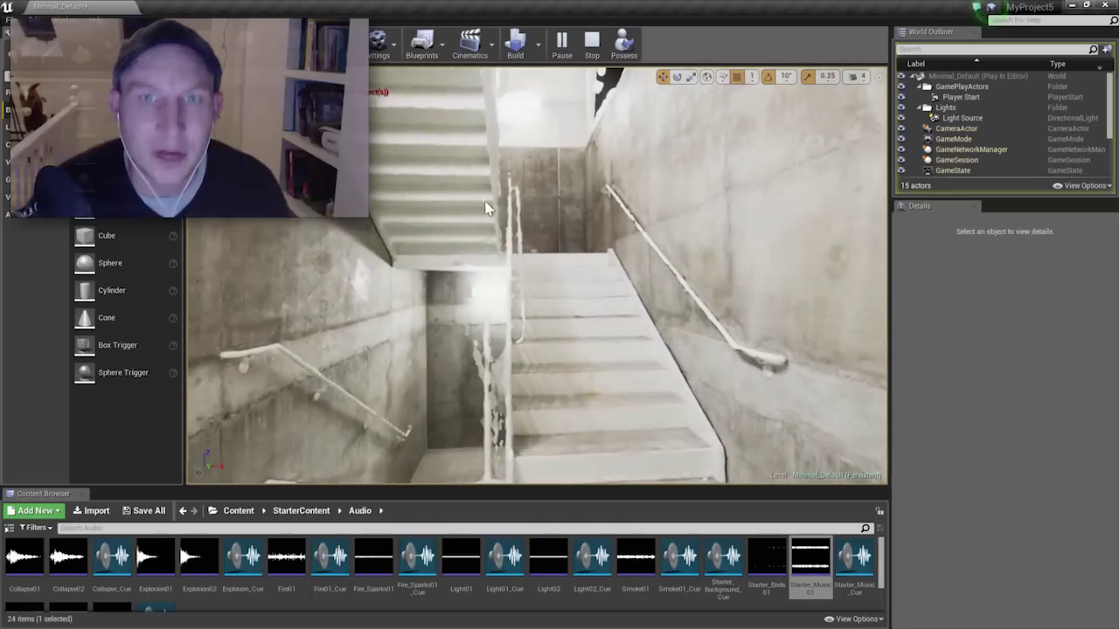
{"action": "left_click", "coordinate": [593, 53]}
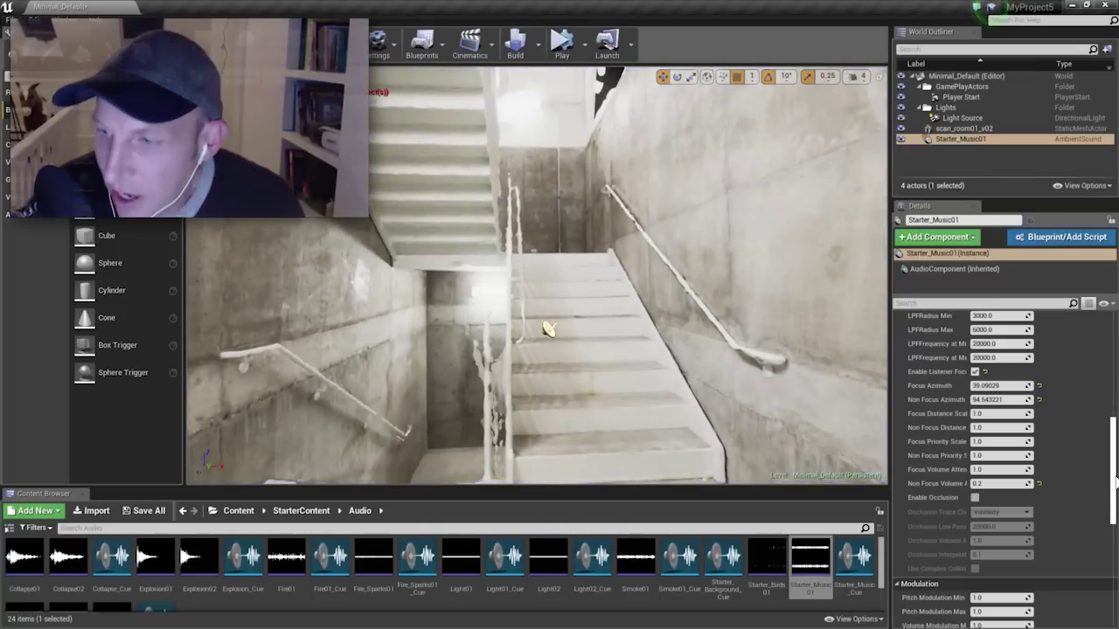
- Place a cube on the landing in front of the stairs and raise it above the floor near the music source
{"action": "left_click_drag", "start_coordinate": [1116, 479], "coordinate": [1116, 493]}
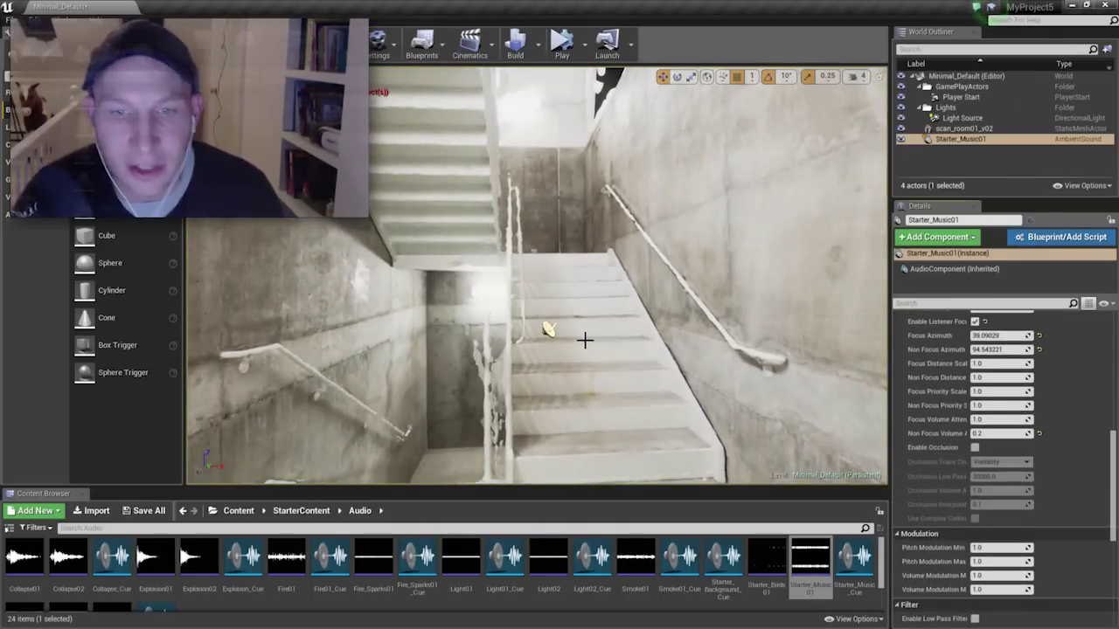
{"action": "key", "text": "s"}
{"action": "right_click_drag", "start_coordinate": [585, 340], "coordinate": [584, 340]}
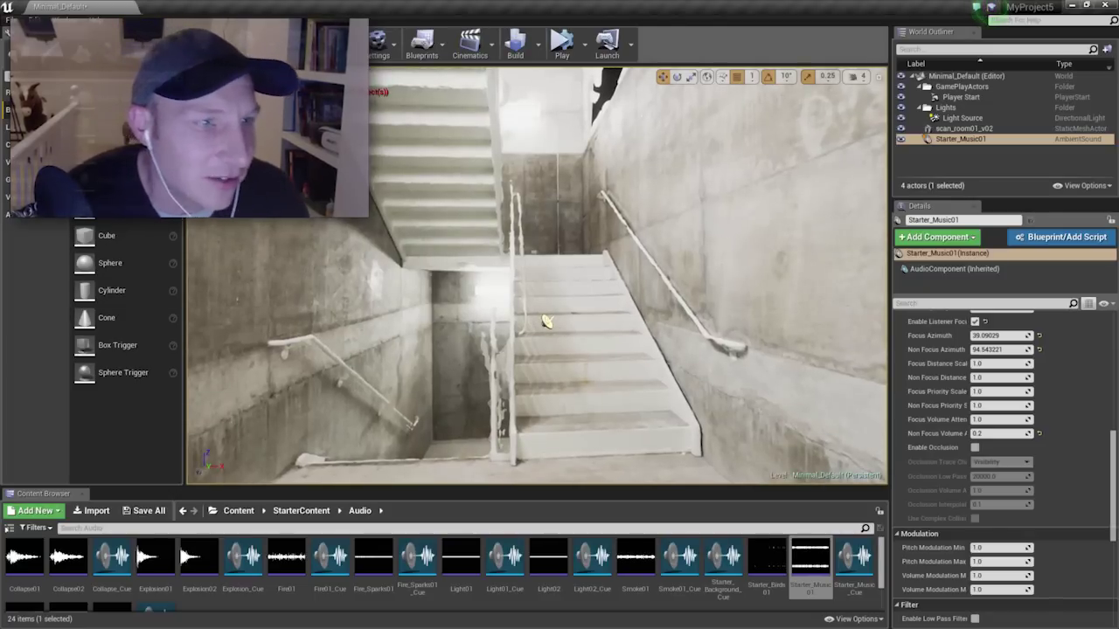
{"action": "left_click_drag", "start_coordinate": [93, 289], "coordinate": [537, 385]}
{"action": "left_click_drag", "start_coordinate": [577, 433], "coordinate": [614, 279]}
- Scale the cube up uniformly to about four times its size and move it forward so it blocks the stairs
{"action": "key", "text": "e"}
{"action": "key", "text": "r"}
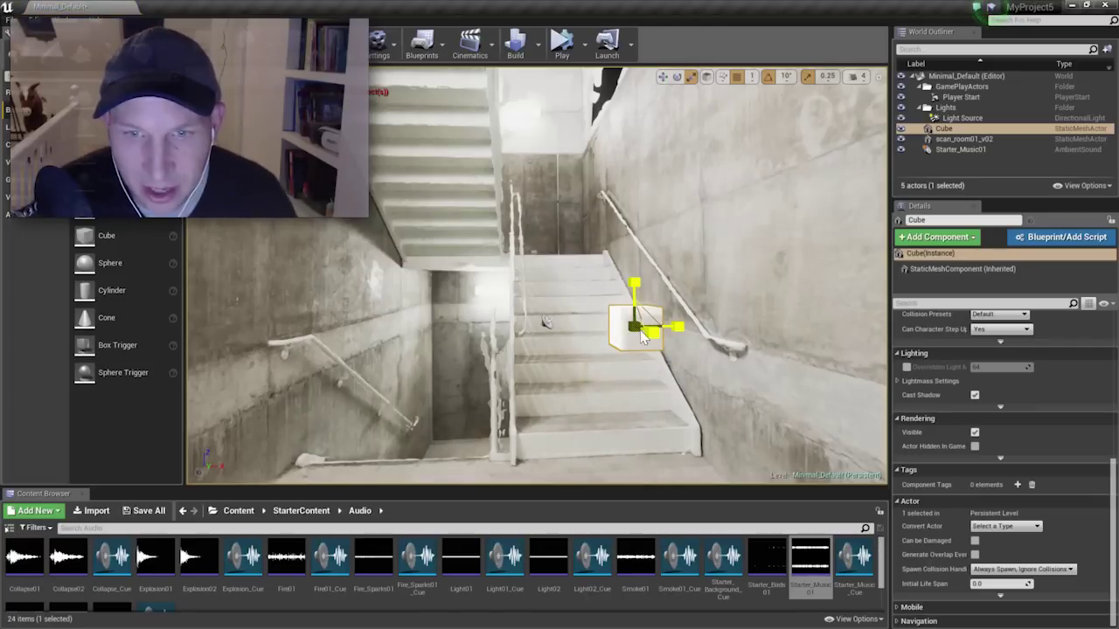
{"action": "left_click_drag", "start_coordinate": [645, 340], "coordinate": [589, 332]}
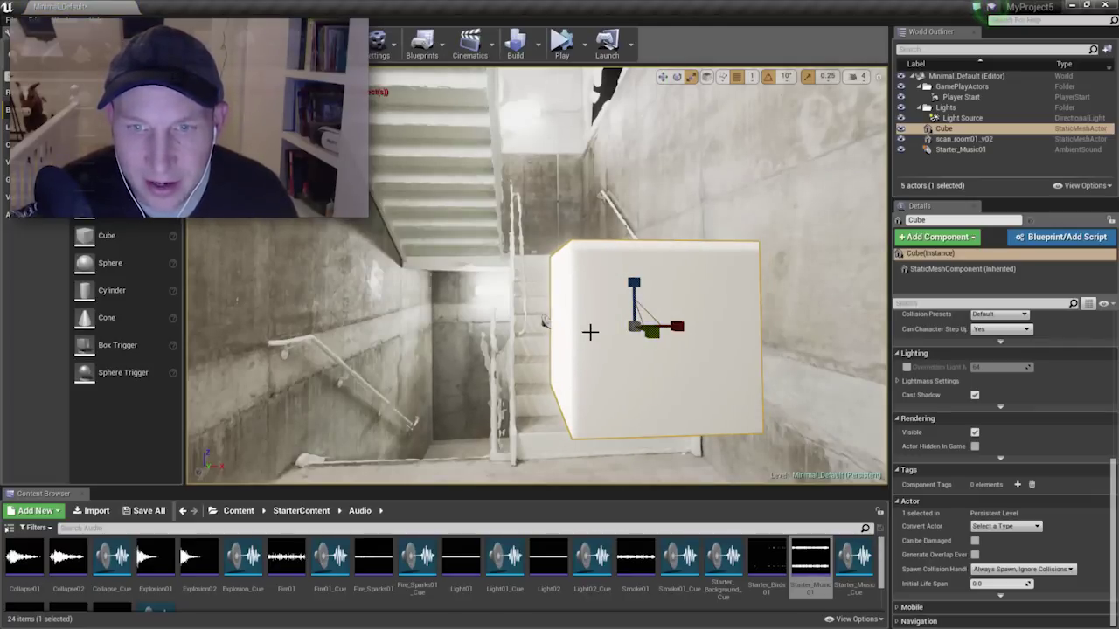
{"action": "right_click_drag", "start_coordinate": [590, 332], "coordinate": [657, 382]}
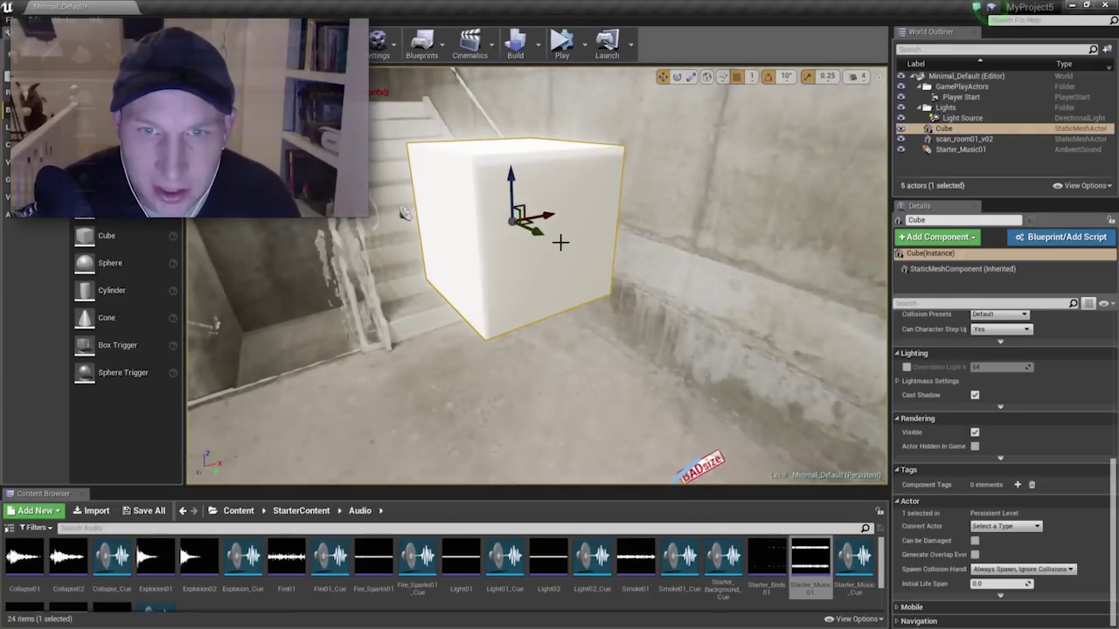
{"action": "left_click_drag", "start_coordinate": [536, 231], "coordinate": [572, 267]}
{"action": "key", "text": "Delete"}
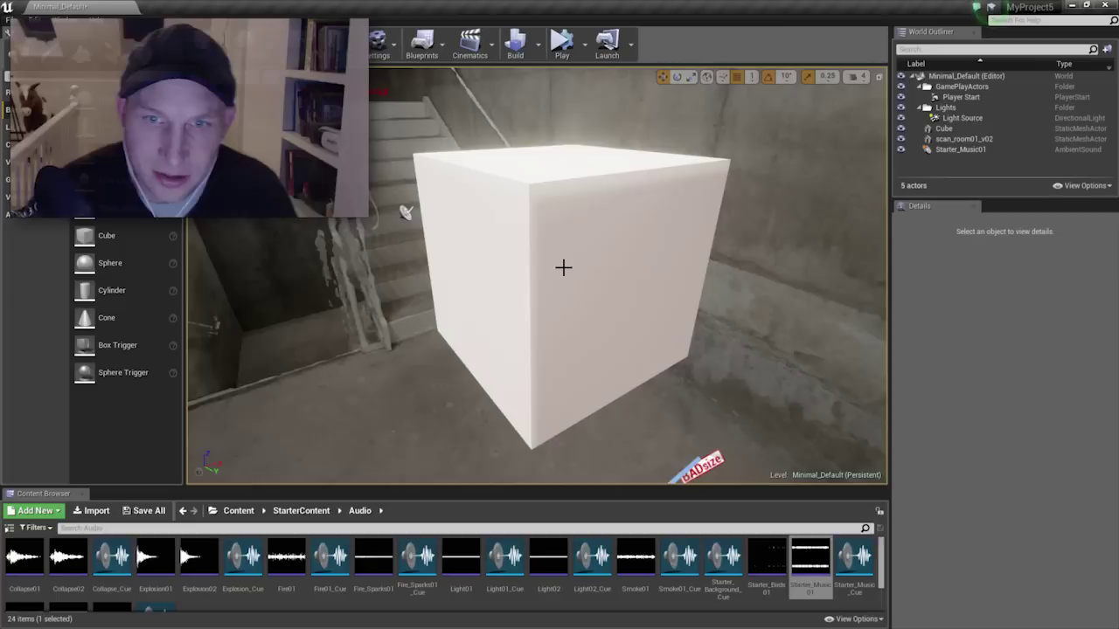
{"action": "right_click_drag", "start_coordinate": [562, 267], "coordinate": [546, 327]}
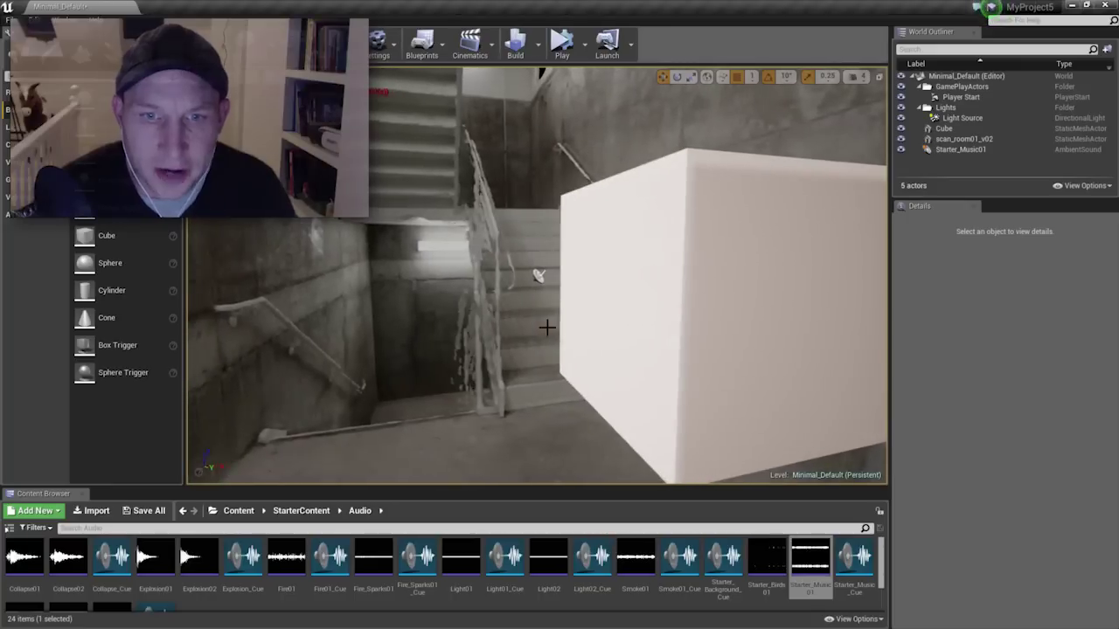
- Enable occlusion on the Starter_Music01 ambient sound
{"action": "left_click", "coordinate": [541, 277]}
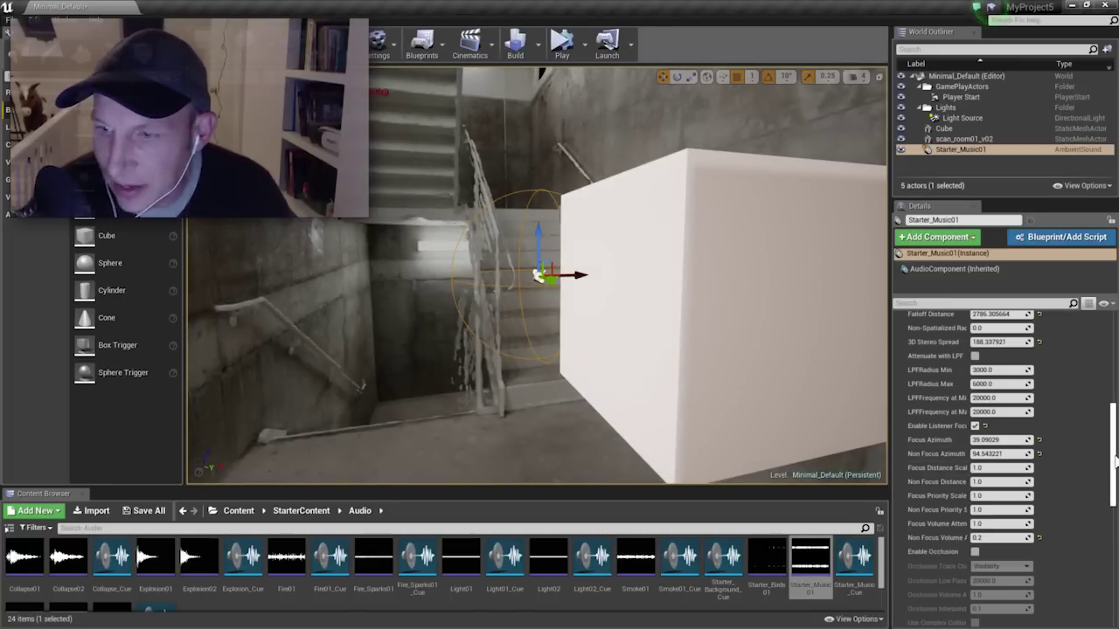
{"action": "scroll", "coordinate": [1115, 461], "scroll_direction": "down", "scroll_amount": 1}
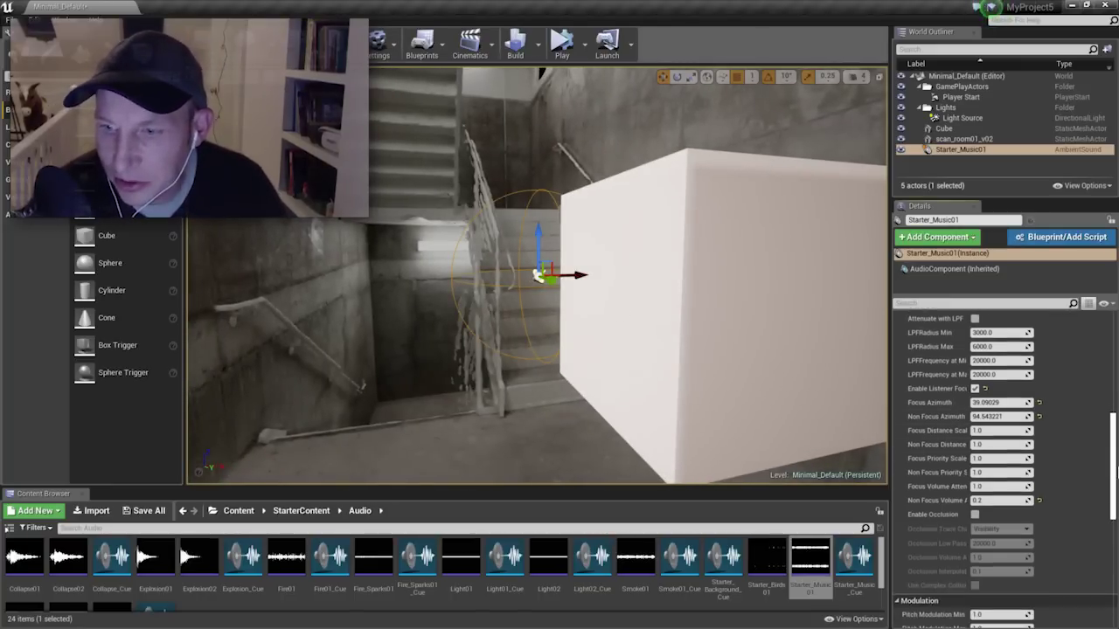
{"action": "left_click", "coordinate": [975, 513]}
- Simulate the level, strafe back and forth behind the cube to hear whether it occludes the music, and stop the simulation
{"action": "key", "text": "d"}
{"action": "right_click_drag", "start_coordinate": [622, 315], "coordinate": [600, 320]}
{"action": "key", "text": "a"}
{"action": "key", "text": "d"}
{"action": "key", "text": "a"}
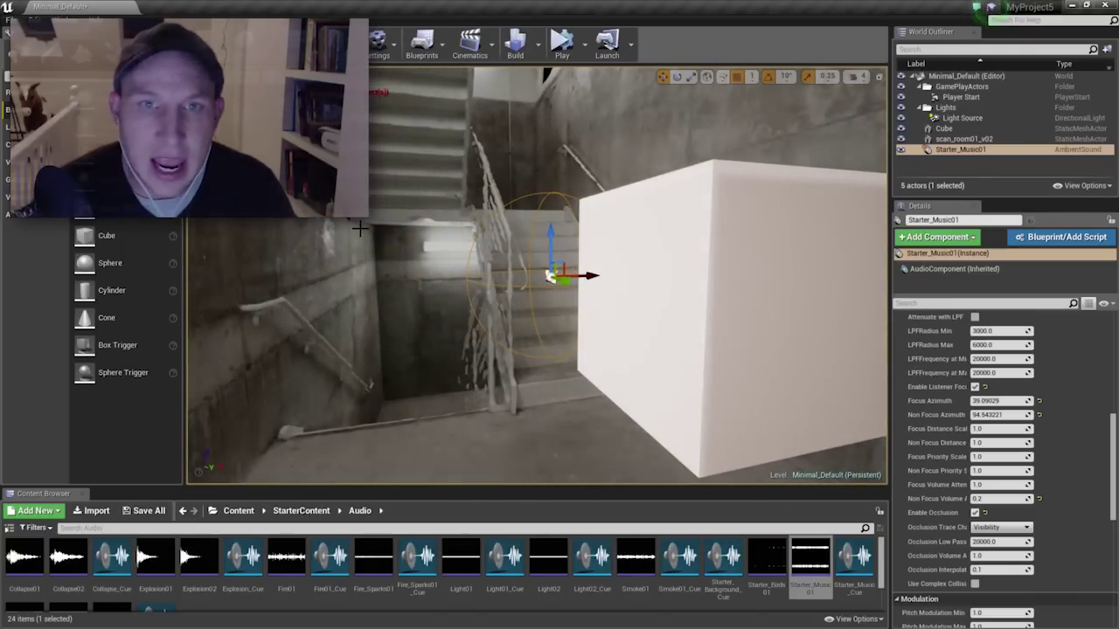
{"action": "left_click", "coordinate": [560, 50]}
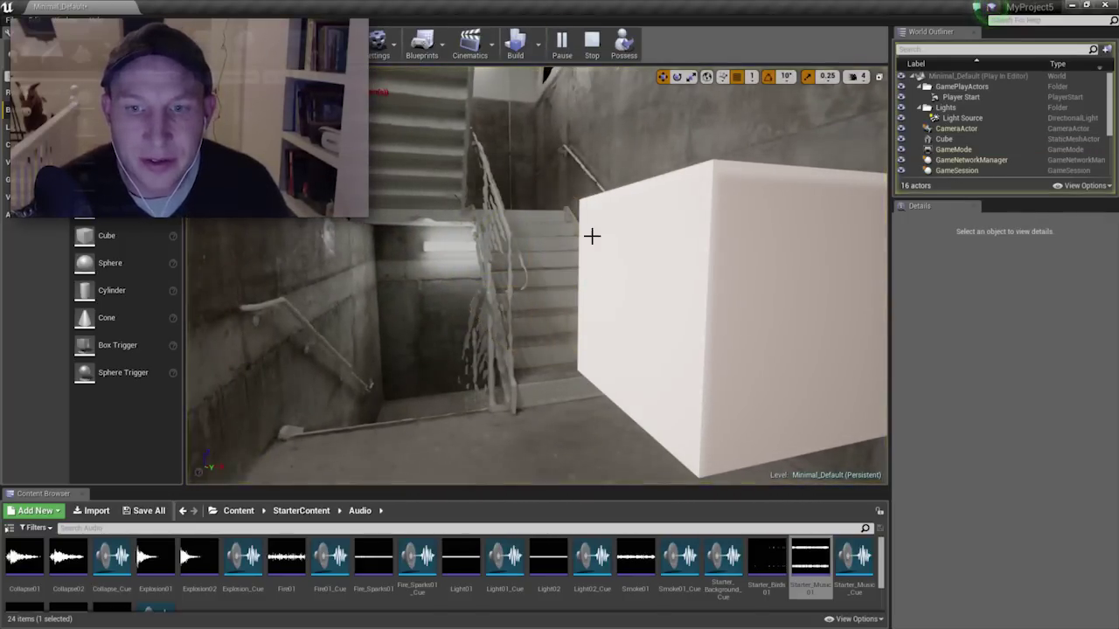
{"action": "right_click_drag", "start_coordinate": [592, 235], "coordinate": [542, 242]}
{"action": "key", "text": "d"}
{"action": "key", "text": "a"}
{"action": "key", "text": "d"}
{"action": "key", "text": "a"}
{"action": "key", "text": "d"}
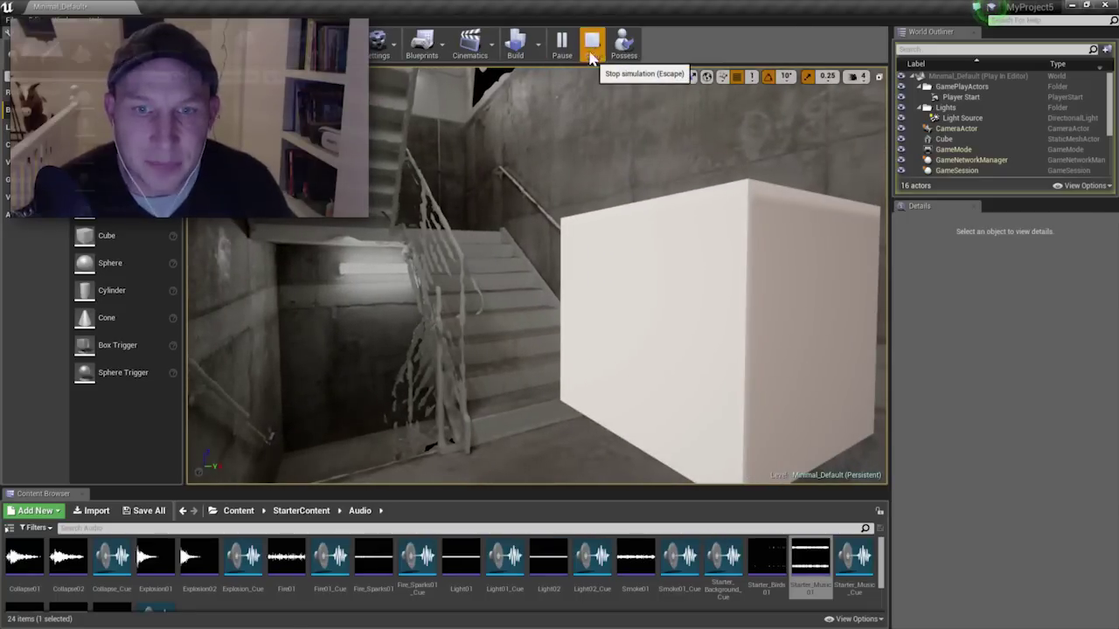
{"action": "left_click", "coordinate": [592, 53]}
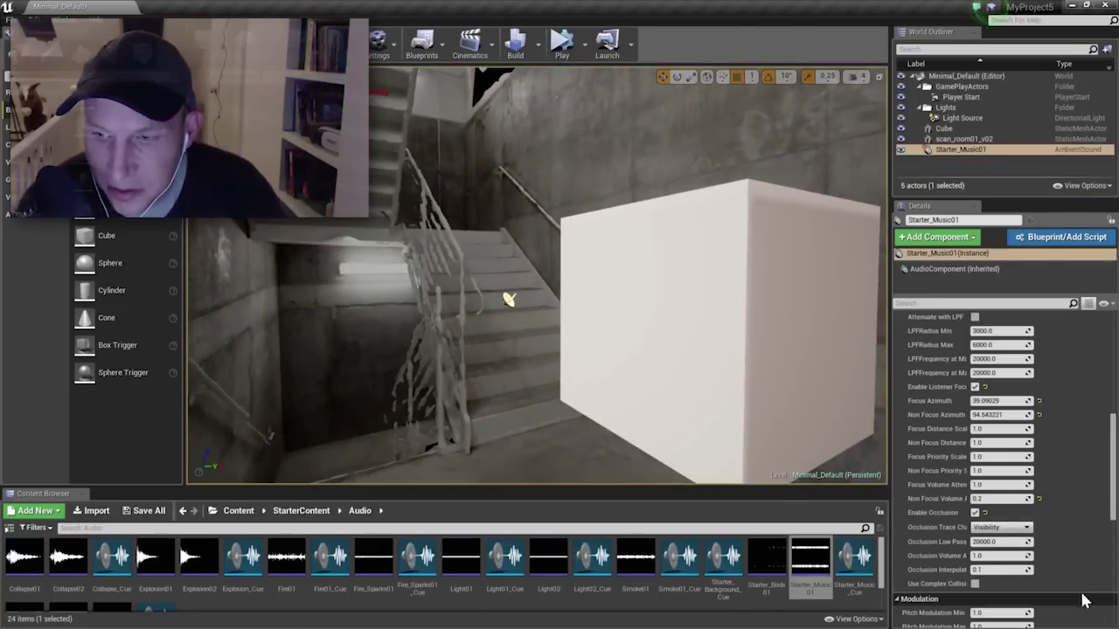
- Enable complex collision for the music's occlusion and test it in a simulation by moving behind the cube
{"action": "left_click", "coordinate": [975, 583]}
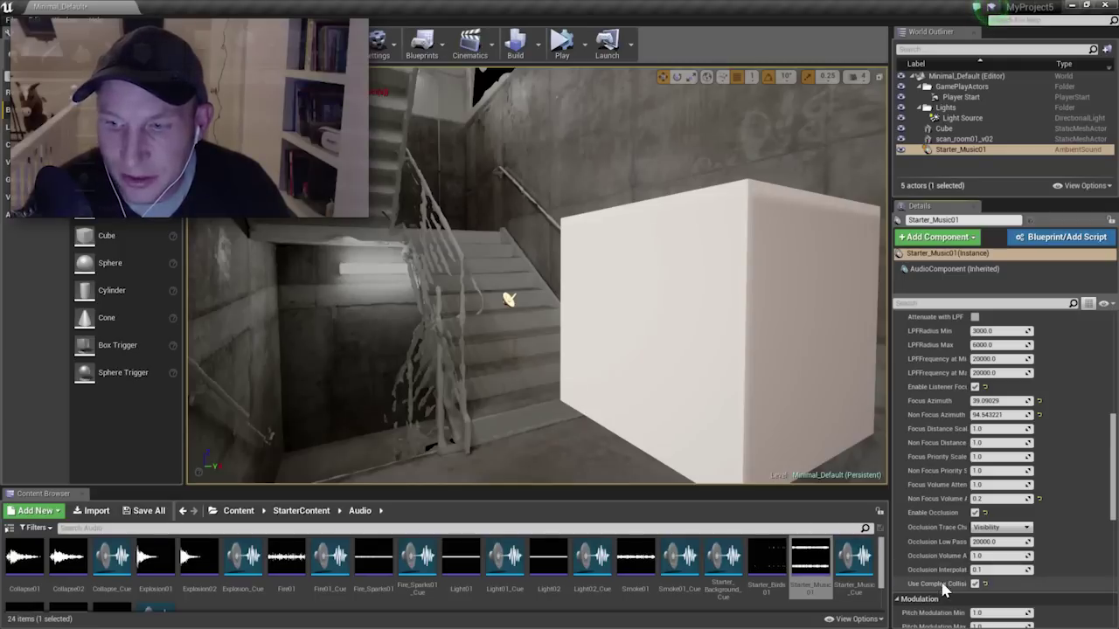
{"action": "left_click", "coordinate": [562, 42]}
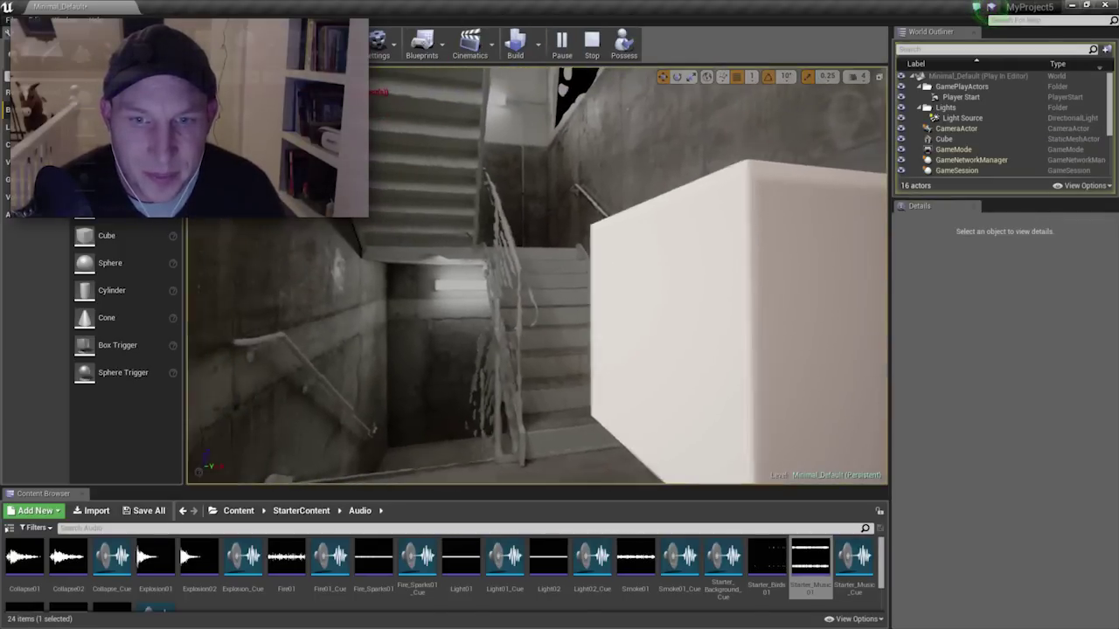
{"action": "key", "text": "d"}
{"action": "mouse_move", "coordinate": [604, 278]}
{"action": "right_mouse_down"}
{"action": "mouse_move", "coordinate": [607, 268]}
{"action": "mouse_move", "coordinate": [562, 289]}
{"action": "mouse_move", "coordinate": [574, 289]}
{"action": "mouse_move", "coordinate": [594, 258]}
{"action": "right_mouse_up"}
{"action": "key", "text": "s"}
{"action": "left_click", "coordinate": [591, 44]}
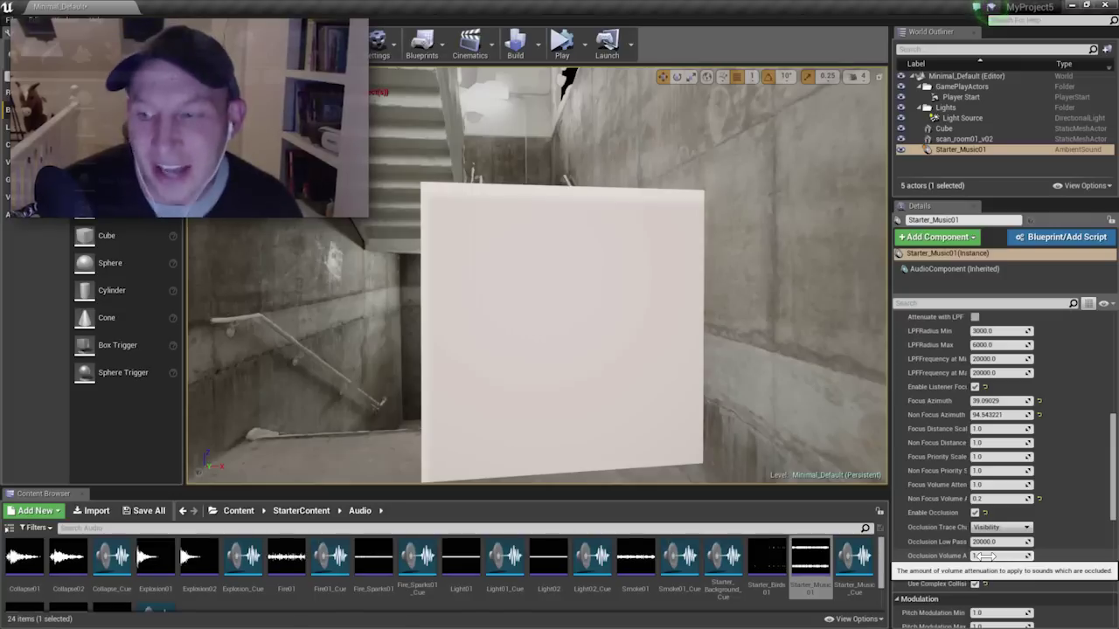
- Set the occlusion volume attenuation to 0.0 and test it in a simulation by moving in and out from behind the cube
{"action": "left_click", "coordinate": [983, 556]}
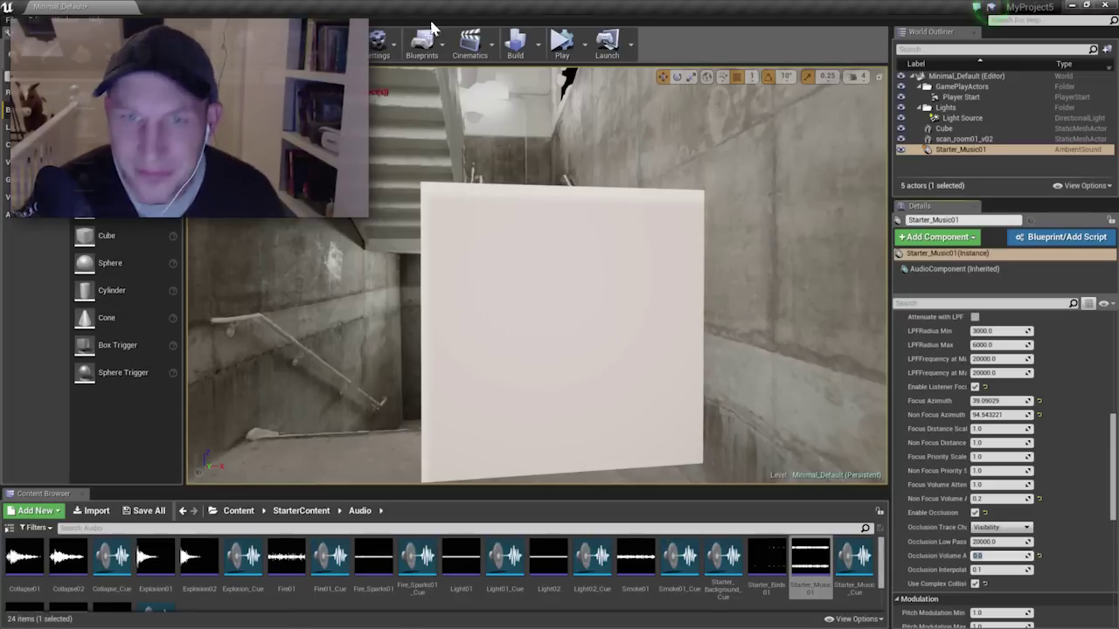
{"action": "right_click_drag", "start_coordinate": [517, 236], "coordinate": [408, 187]}
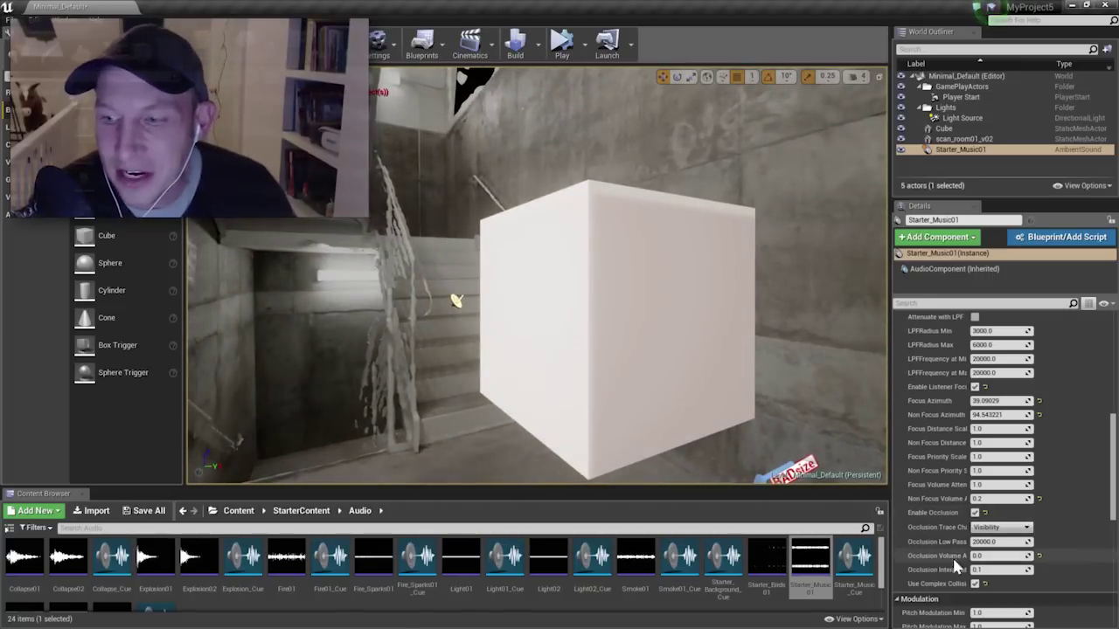
{"action": "left_click", "coordinate": [562, 44]}
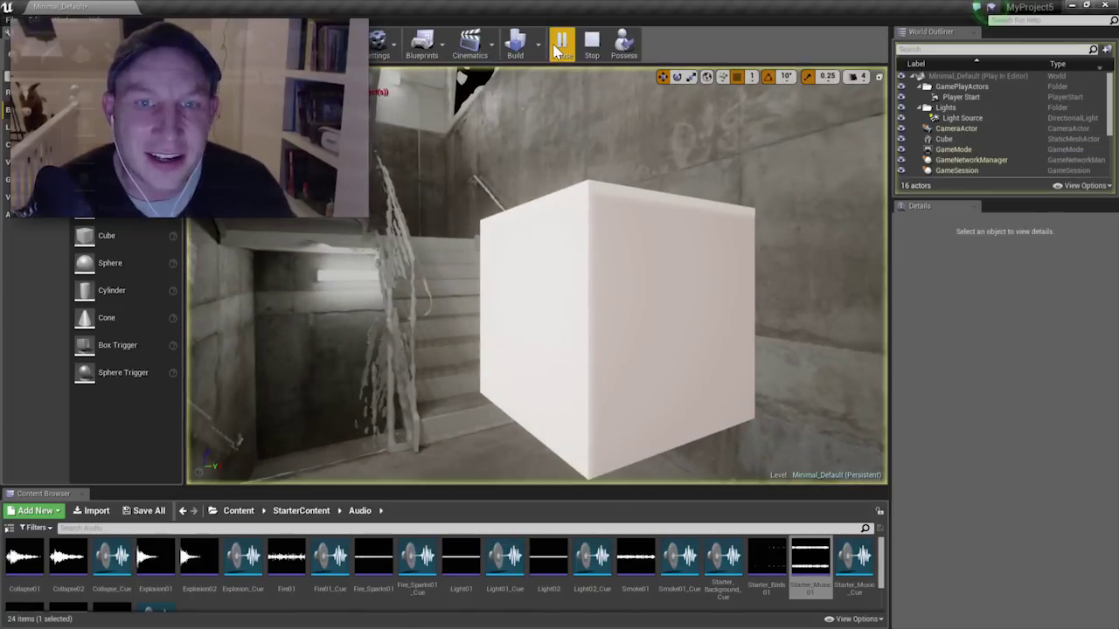
{"action": "right_click_drag", "start_coordinate": [494, 326], "coordinate": [538, 327]}
{"action": "mouse_move", "coordinate": [549, 320]}
{"action": "left_mouse_down", "text": "alt"}
{"action": "mouse_move", "coordinate": [539, 318]}
{"action": "mouse_move", "coordinate": [574, 316]}
{"action": "left_mouse_up", "text": "alt"}
{"action": "right_click_drag", "start_coordinate": [564, 320], "coordinate": [533, 308]}
{"action": "key", "text": "d"}
{"action": "key", "text": "a"}
{"action": "key", "text": "a"}
{"action": "key", "text": "w"}
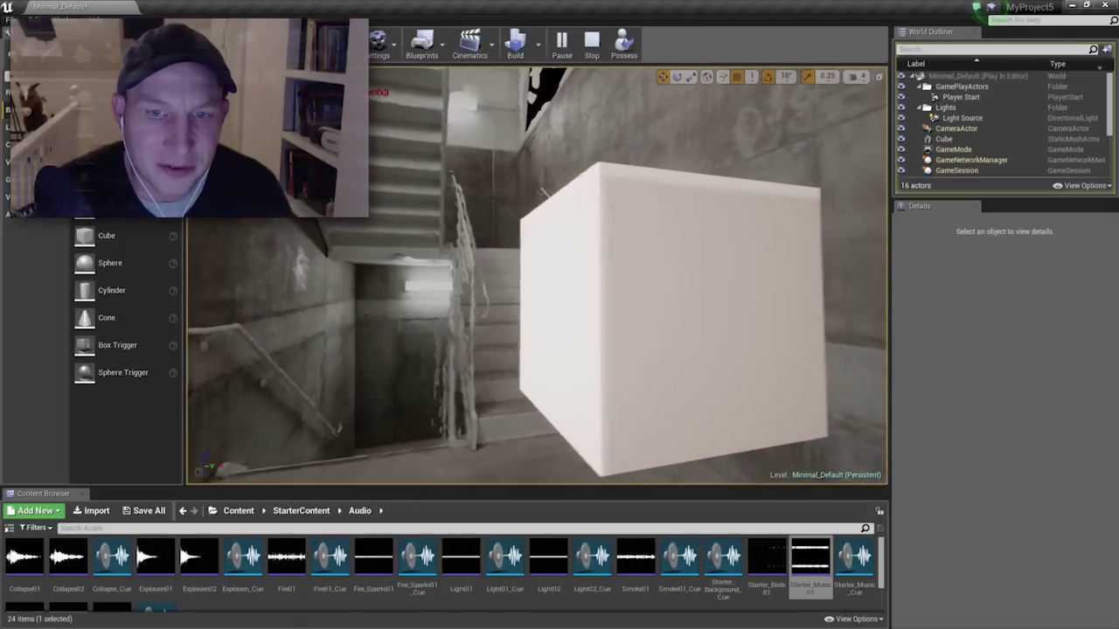
{"action": "key", "text": "a"}
{"action": "right_click_drag", "start_coordinate": [574, 318], "coordinate": [578, 319]}
{"action": "key", "text": "d"}
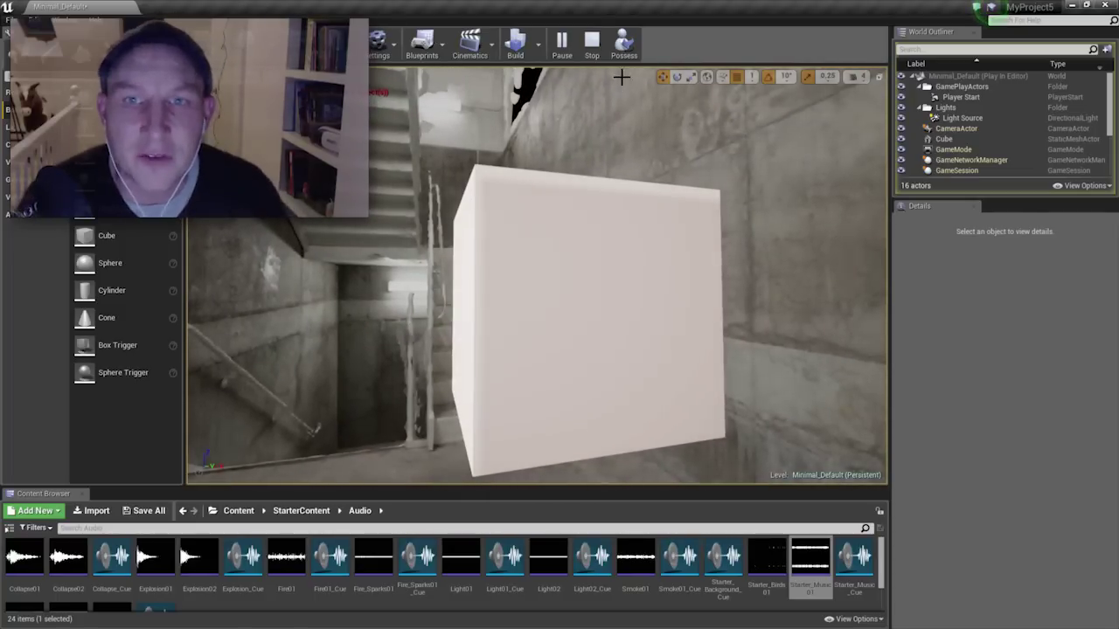
{"action": "left_click", "coordinate": [592, 48]}
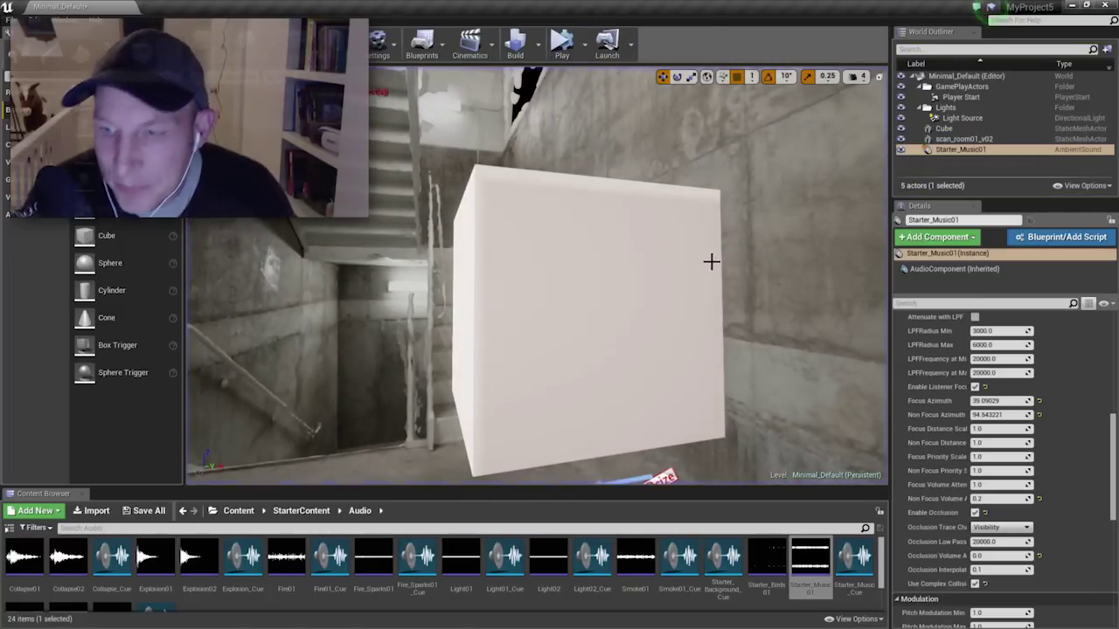
- Set the occlusion interpolation time to 1.0 and test the slower fade in a simulation while moving past the cube
{"action": "left_click", "coordinate": [989, 569]}
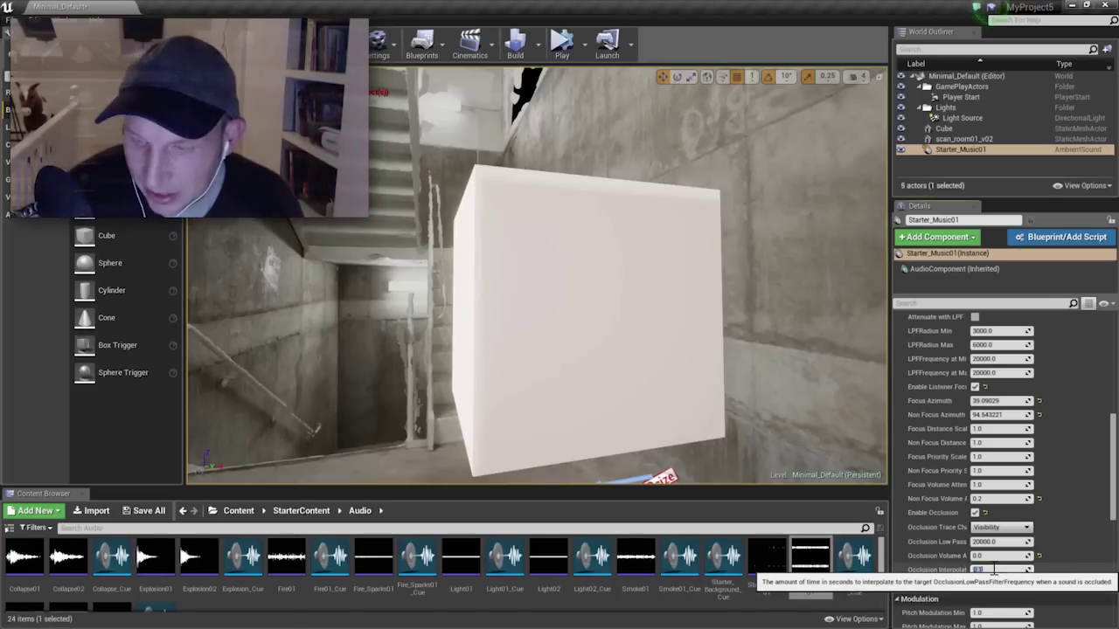
{"action": "left_click", "coordinate": [563, 49]}
{"action": "mouse_move", "coordinate": [557, 118]}
{"action": "middle_mouse_down"}
{"action": "mouse_move", "coordinate": [398, 124]}
{"action": "mouse_move", "coordinate": [557, 121]}
{"action": "middle_mouse_up"}
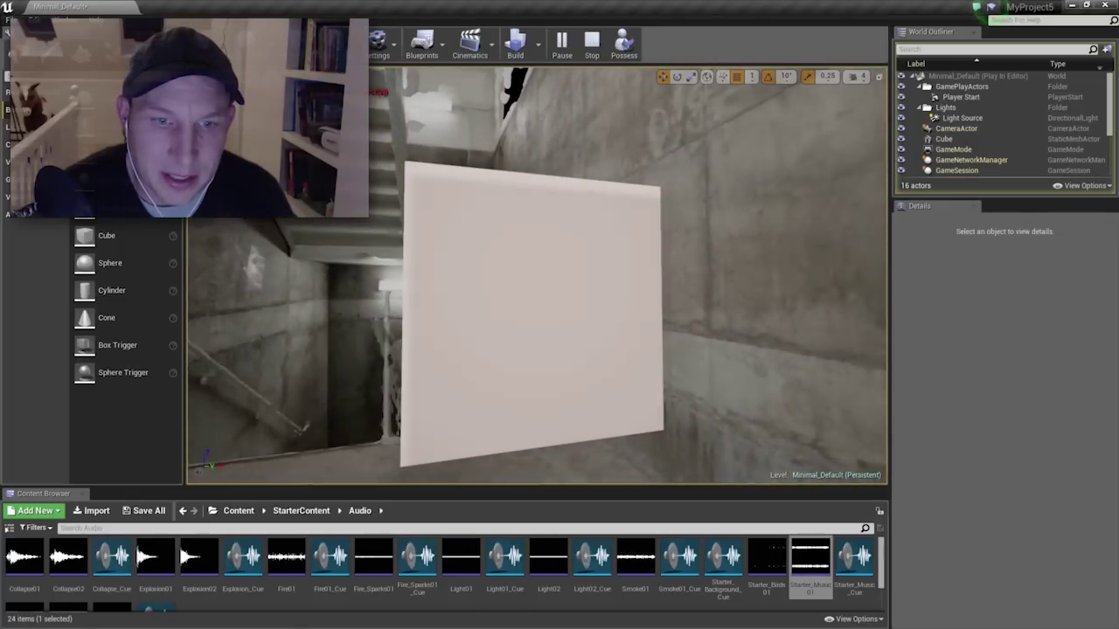
{"action": "middle_click_drag", "start_coordinate": [577, 285], "coordinate": [536, 285]}
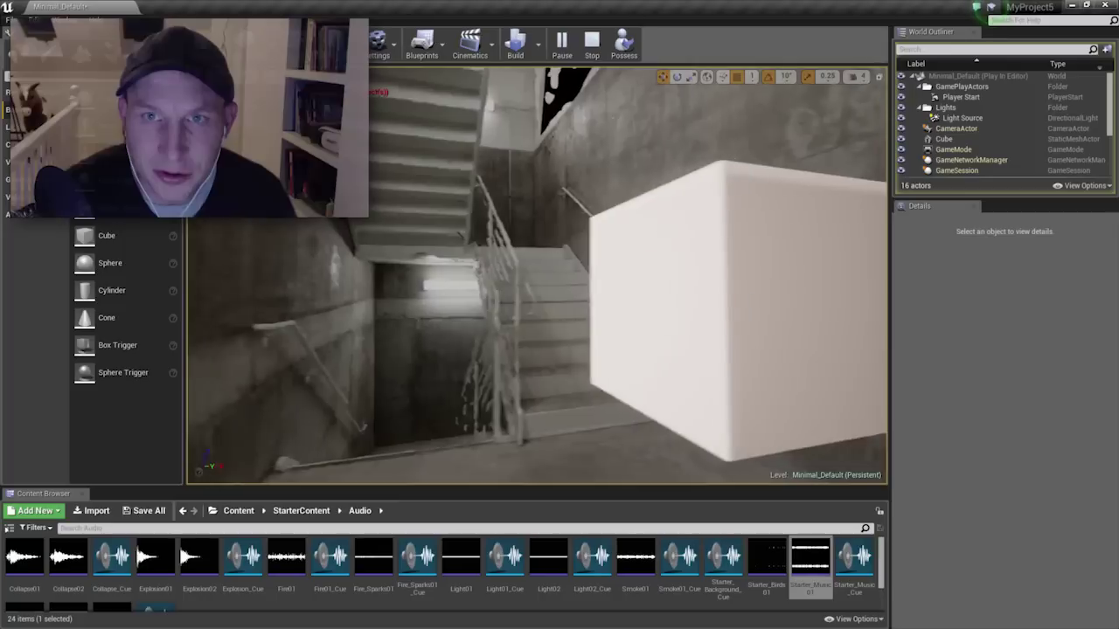
{"action": "left_click_drag", "start_coordinate": [536, 285], "coordinate": [538, 282], "text": "alt"}
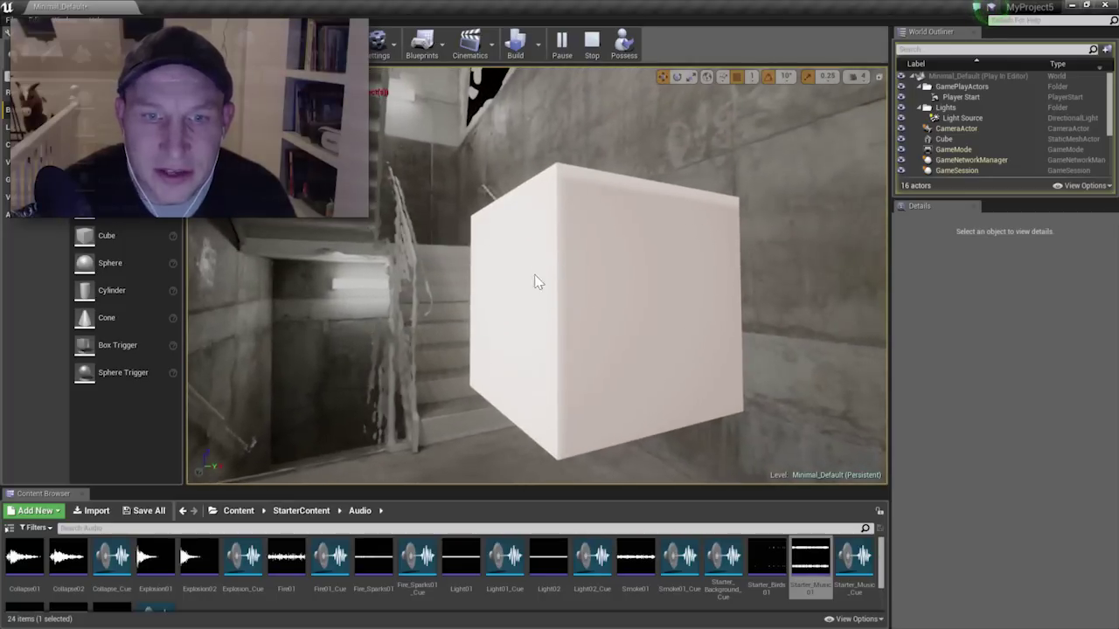
{"action": "left_click", "coordinate": [592, 41]}
- Set the occlusion low-pass frequency to 800 and volume attenuation to 1.0, and simulate while strafing behind the cube
{"action": "scroll", "coordinate": [1093, 426], "scroll_direction": "down", "scroll_amount": 3}
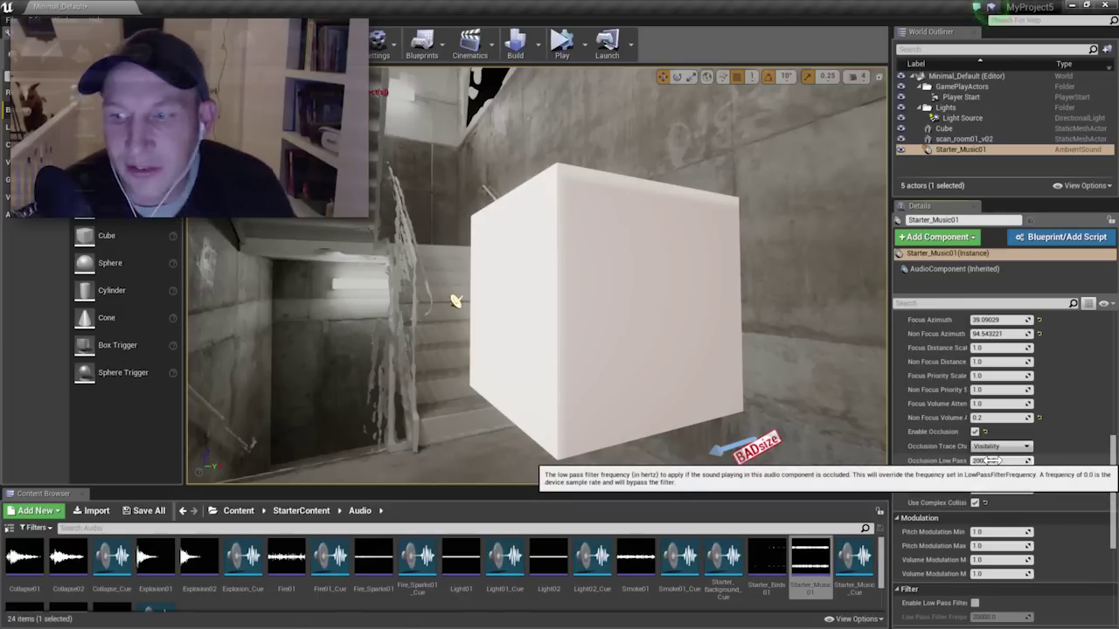
{"action": "left_click", "coordinate": [1000, 461]}
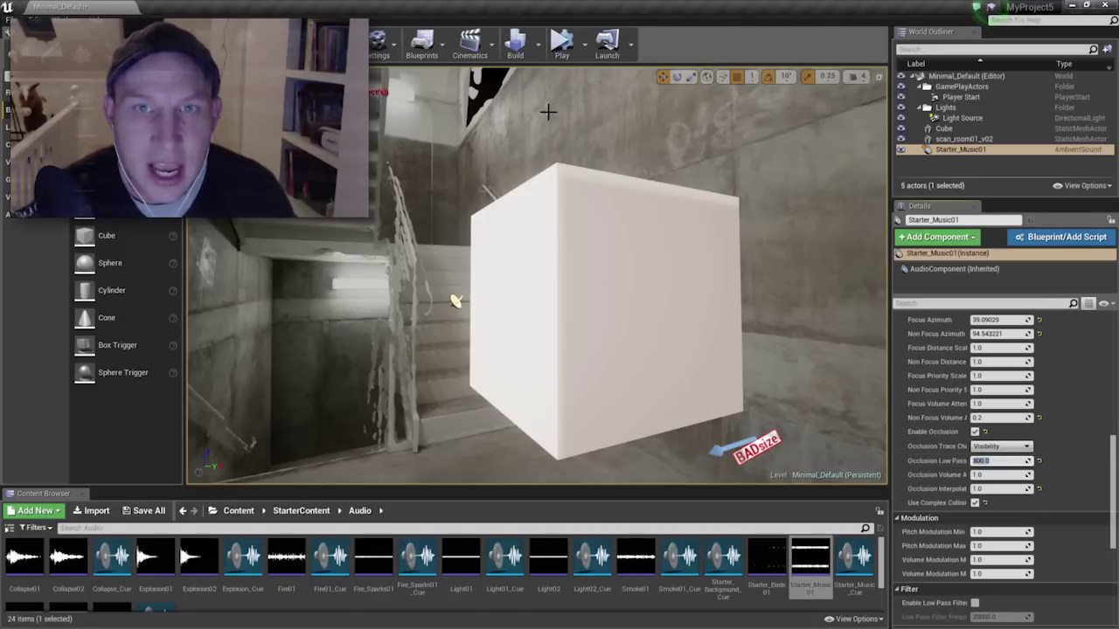
{"action": "left_click", "coordinate": [562, 42]}
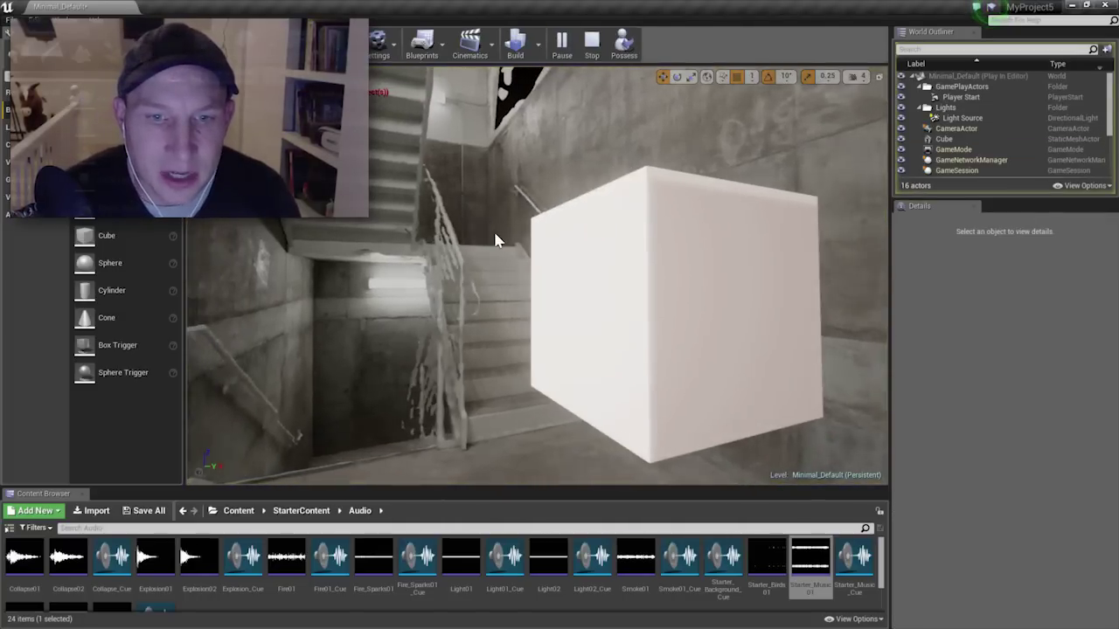
{"action": "right_click_drag", "start_coordinate": [495, 240], "coordinate": [502, 241]}
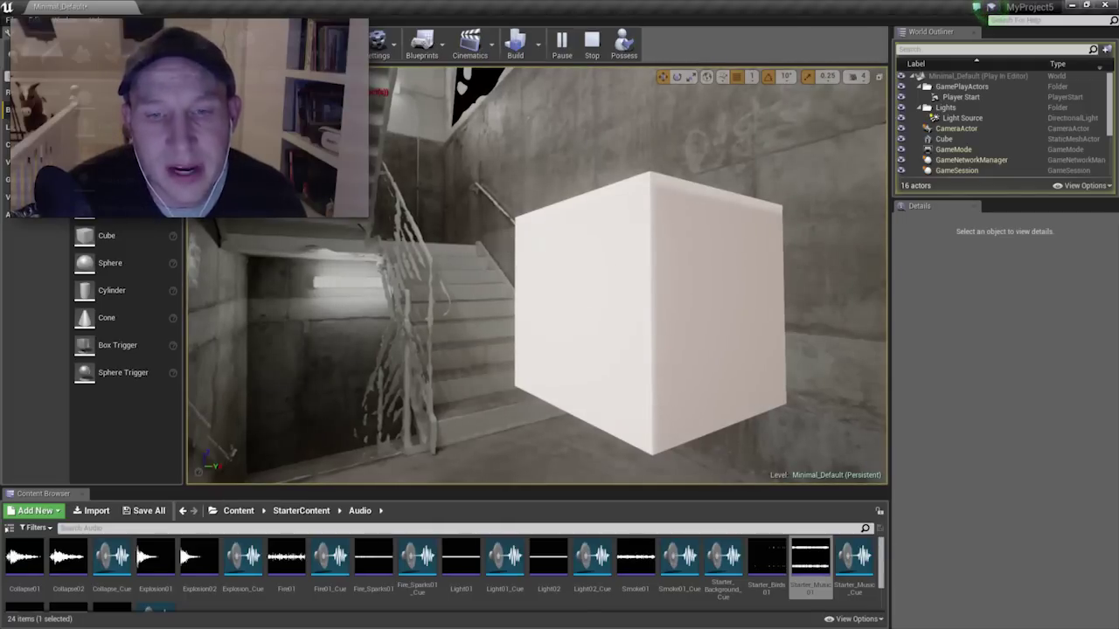
{"action": "key", "text": "d"}
{"action": "right_click_drag", "start_coordinate": [612, 276], "coordinate": [616, 275]}
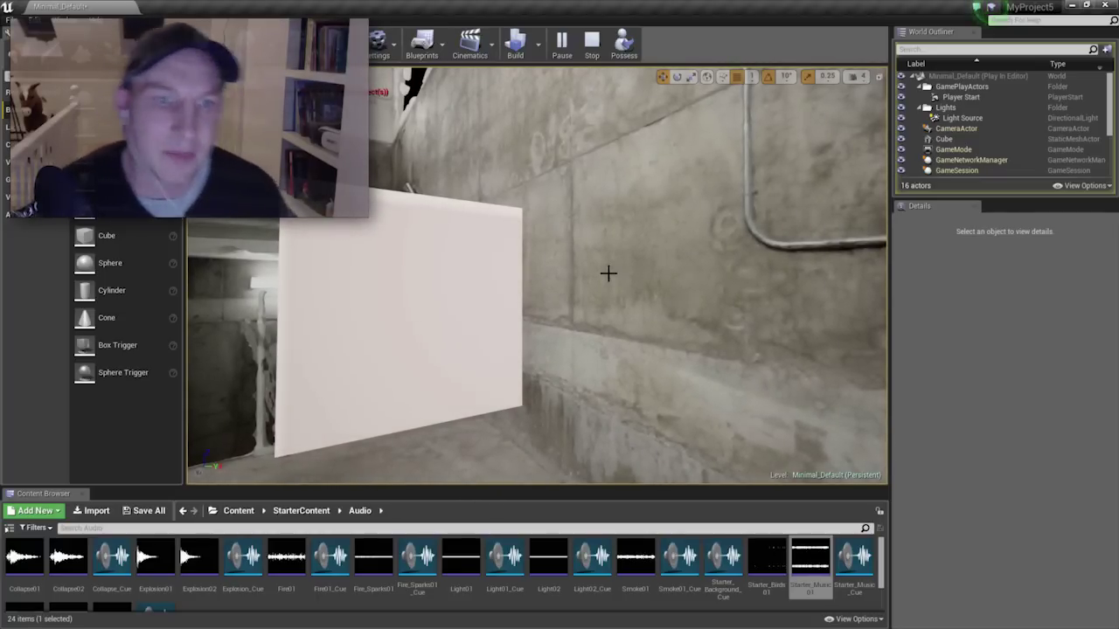
{"action": "key", "text": "a"}
{"action": "right_click_drag", "start_coordinate": [456, 261], "coordinate": [451, 260]}
{"action": "key", "text": "d"}
{"action": "key", "text": "a"}
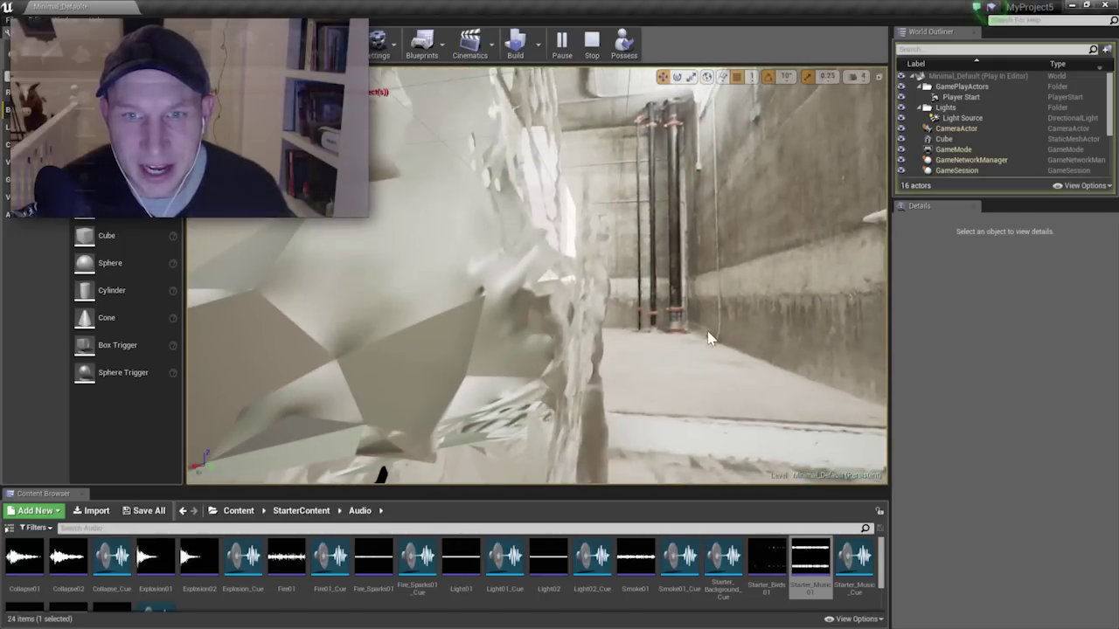
- Move and turn around the stairwell in the running simulation to hear the music from different positions relative to the cube
{"action": "right_click_drag", "start_coordinate": [623, 262], "coordinate": [564, 337]}
{"action": "right_click_drag", "start_coordinate": [581, 175], "coordinate": [560, 158]}
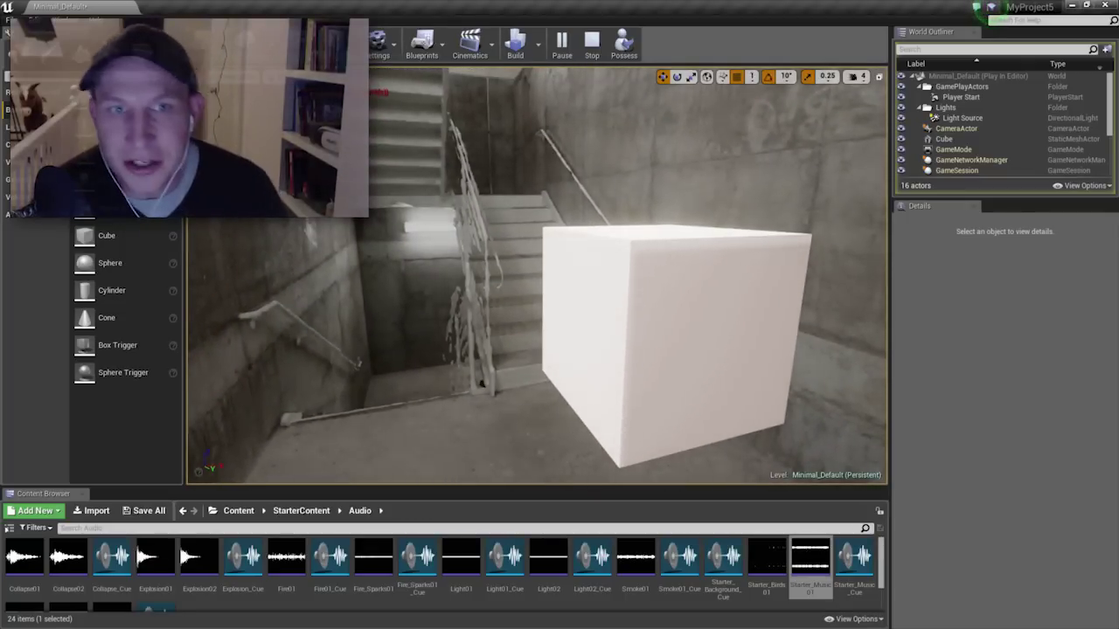
{"action": "left_click_drag", "start_coordinate": [411, 162], "coordinate": [384, 127], "text": "alt"}
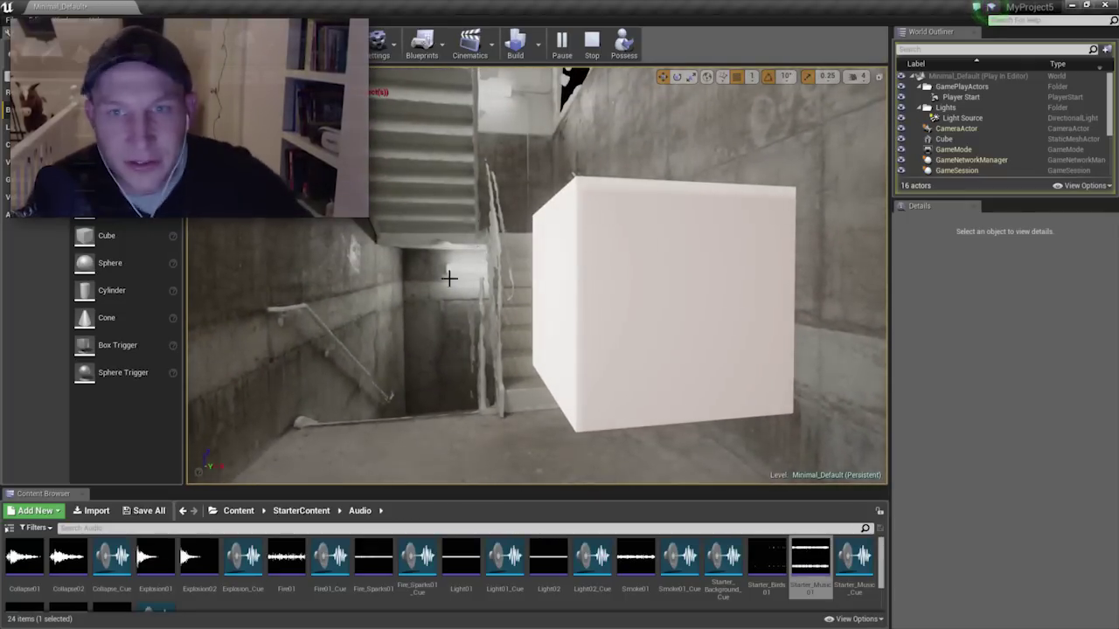
{"action": "left_click_drag", "start_coordinate": [446, 301], "coordinate": [712, 257], "text": "alt"}
{"action": "right_click_drag", "start_coordinate": [473, 267], "coordinate": [649, 245]}
{"action": "left_click_drag", "start_coordinate": [649, 244], "coordinate": [731, 244], "text": "alt"}
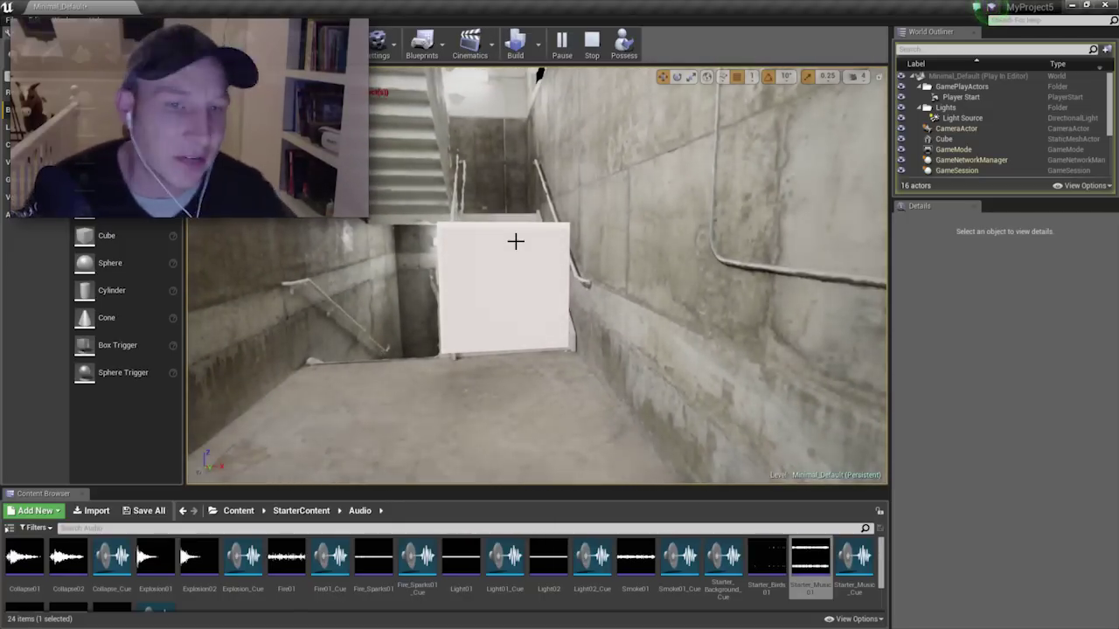
{"action": "right_click_drag", "start_coordinate": [549, 266], "coordinate": [457, 215]}
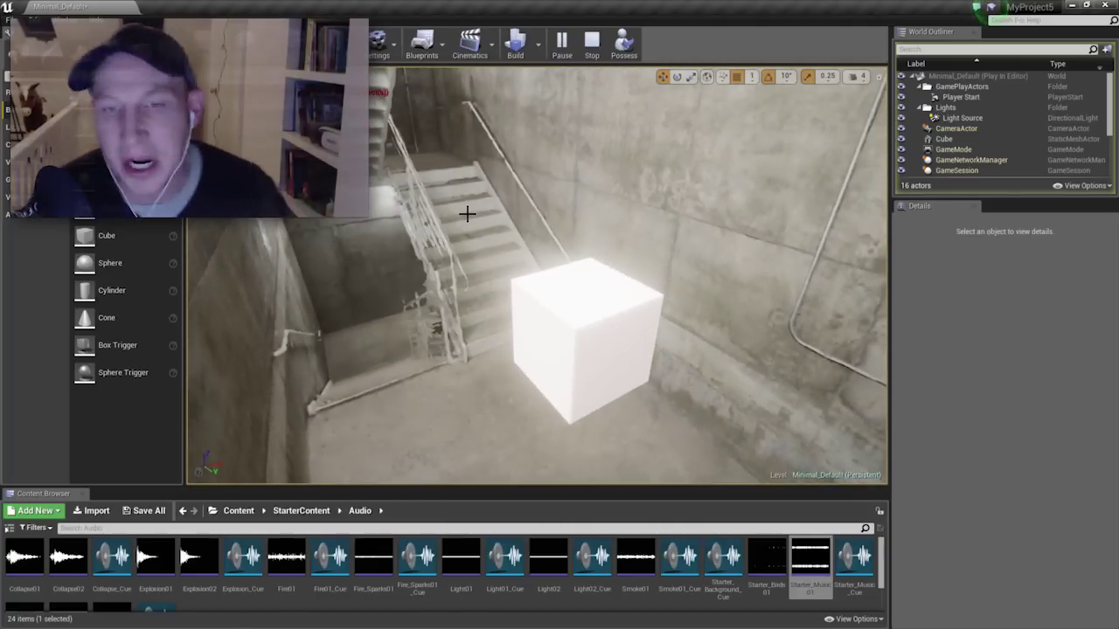